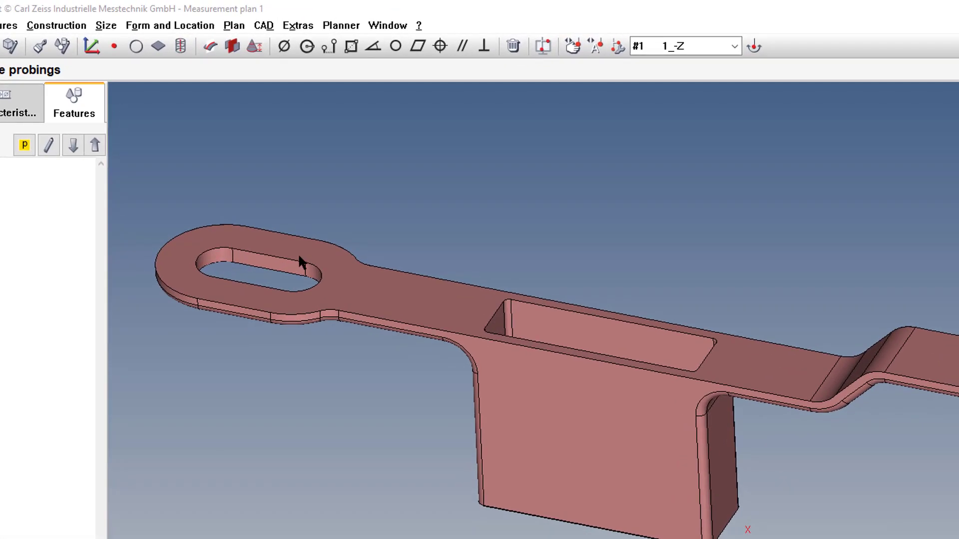
# - Go to the Clipping Plane entry under CAD > View for the bracket model
pyautogui.click(267, 28)
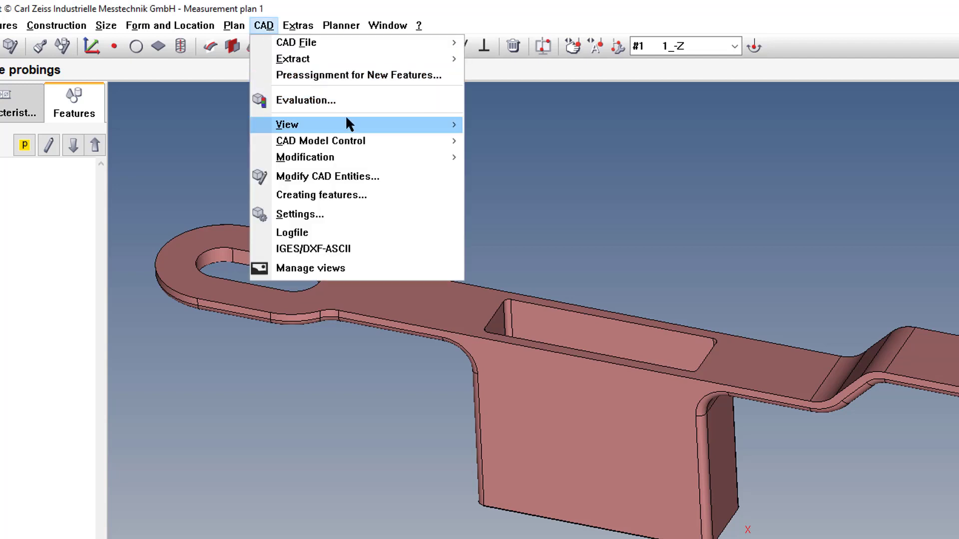
pyautogui.moveTo(346, 116)
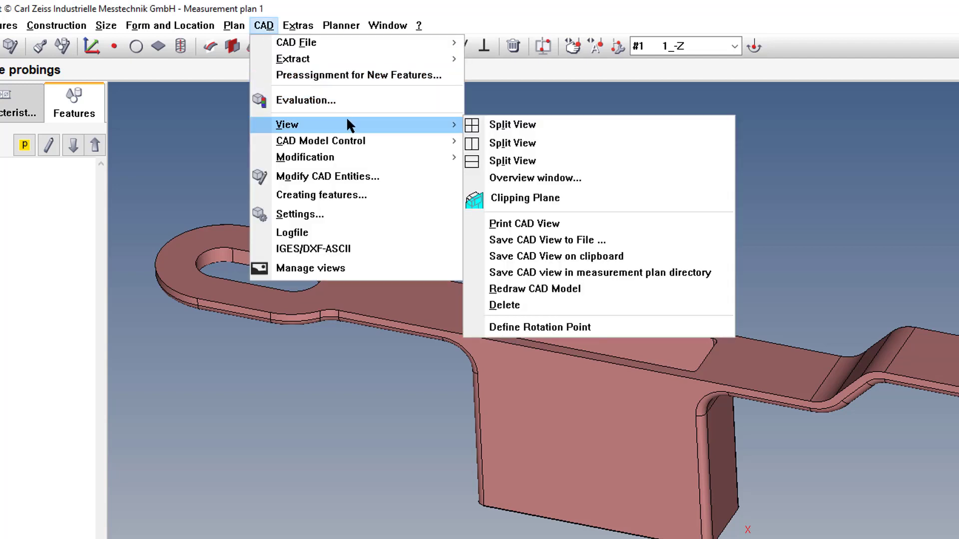
# - Bring up the Intersection plane dialog and move it aside to reveal the part
pyautogui.click(545, 200)
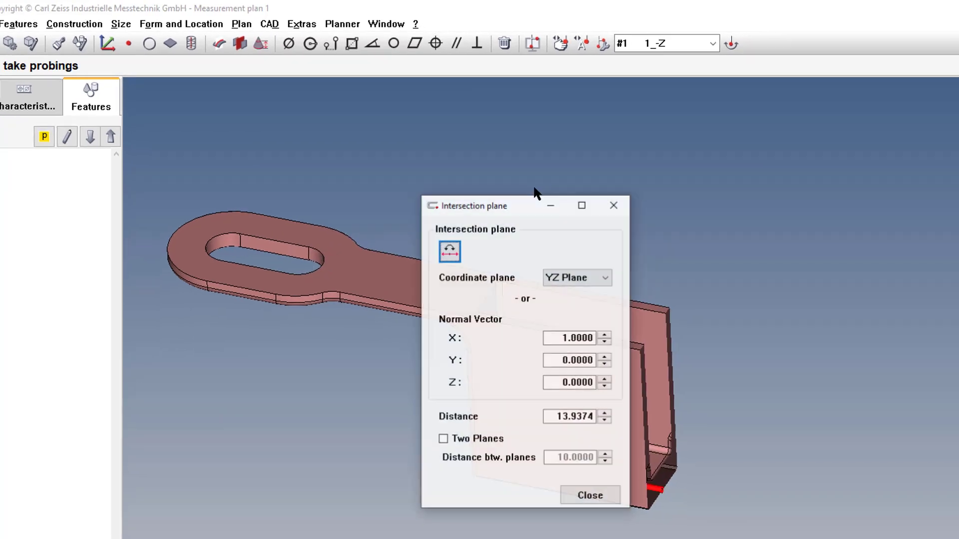
pyautogui.moveTo(484, 221); pyautogui.dragTo(157, 233)
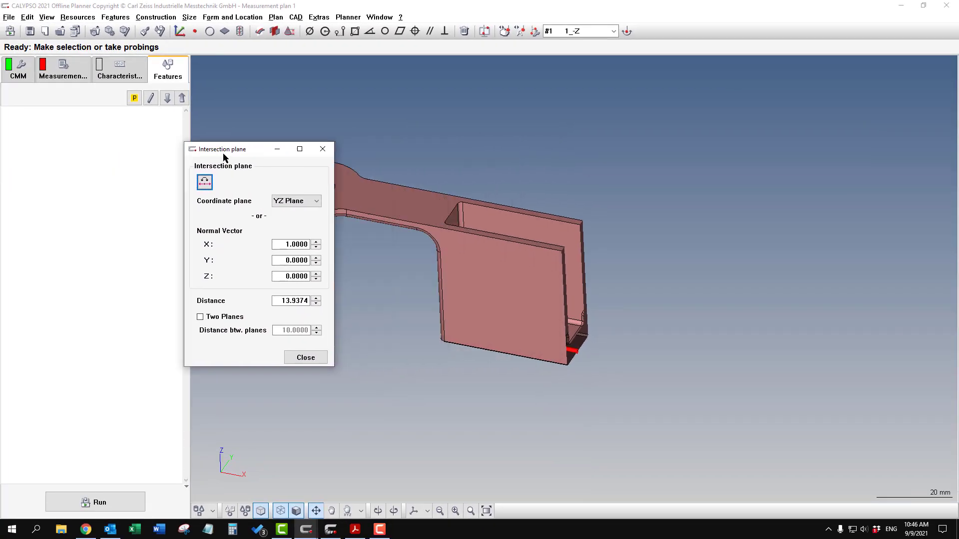
pyautogui.moveTo(223, 157); pyautogui.dragTo(130, 170)
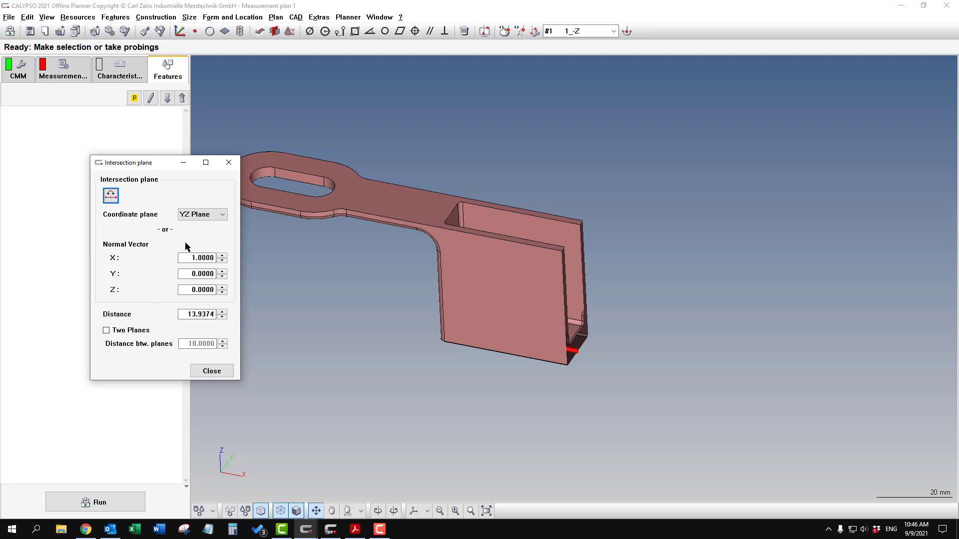
pyautogui.moveTo(428, 329); pyautogui.dragTo(401, 327, button='middle')
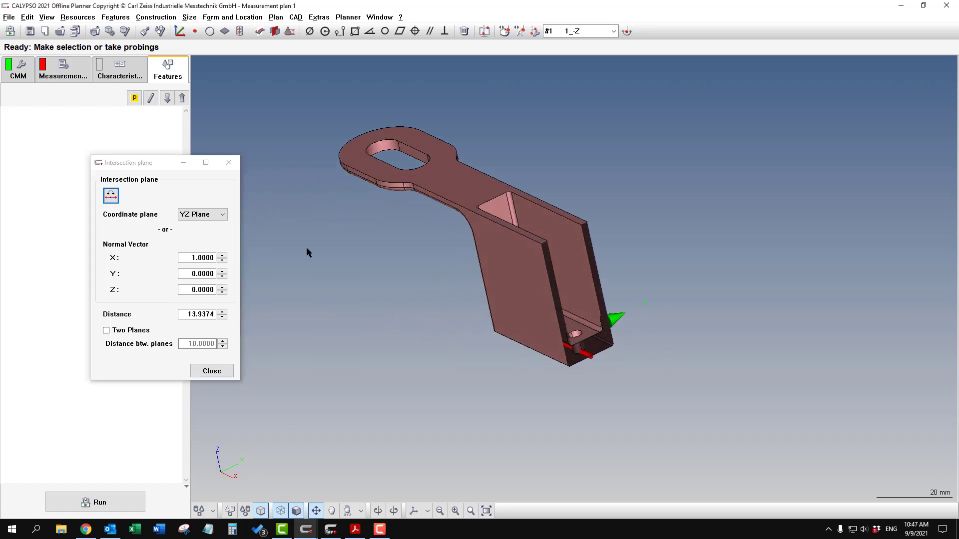
# - Cut the part with the XZ Plane at distance 0 and orbit to view the section
pyautogui.click(207, 216)
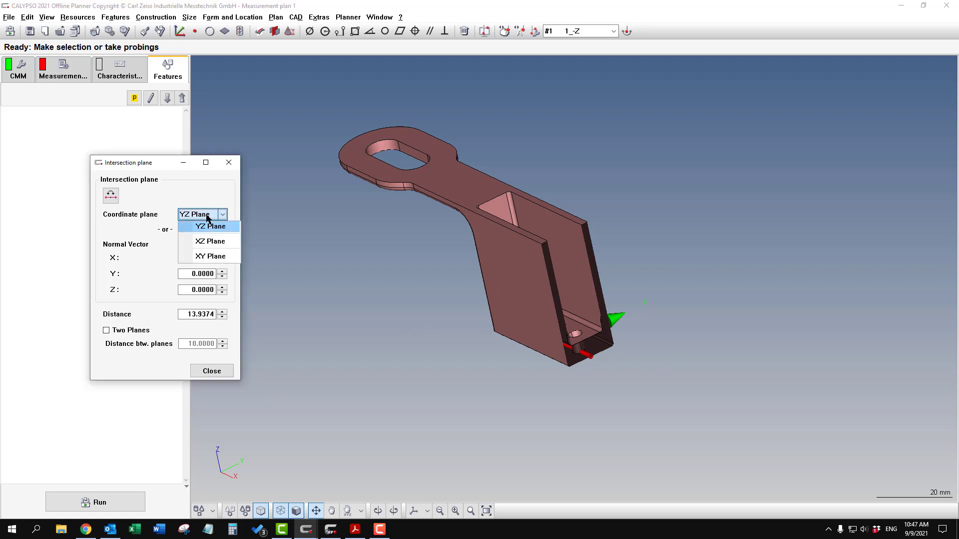
pyautogui.click(214, 242)
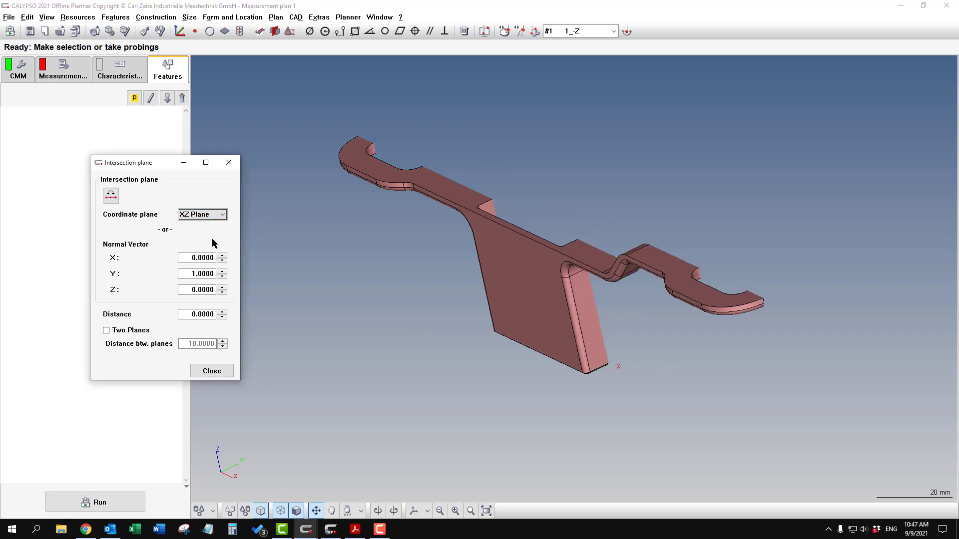
pyautogui.click(110, 198)
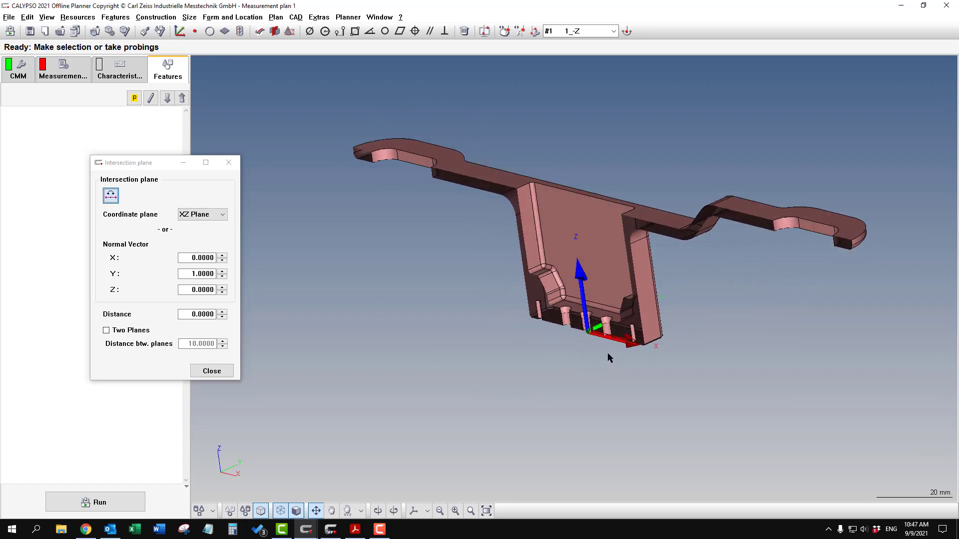
pyautogui.scroll(5, 561, 335)
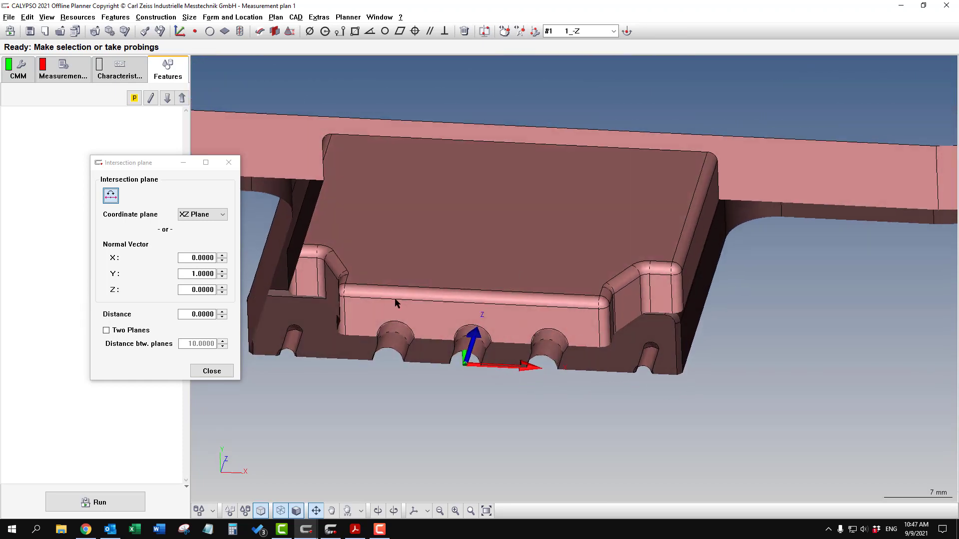
pyautogui.moveTo(550, 350); pyautogui.dragTo(539, 305, button='middle')
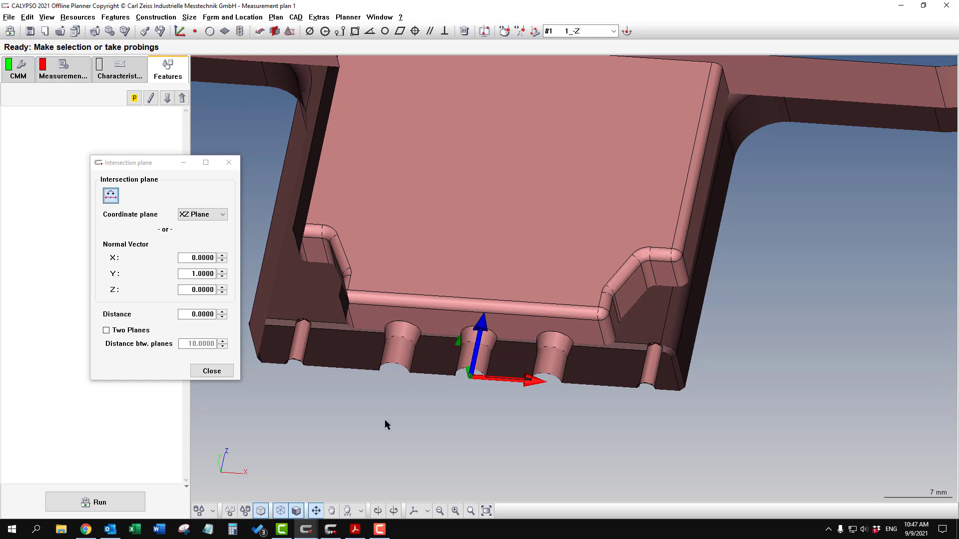
# - Review the bracket drawing's Section A-A and Detail B in Acrobat, then return to CALYPSO
pyautogui.click(354, 530)
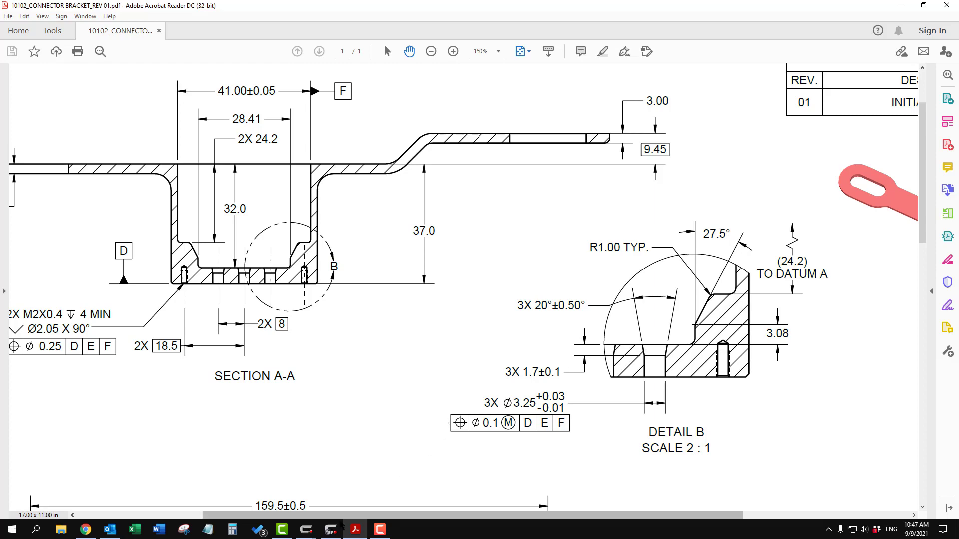
pyautogui.moveTo(330, 530)
pyautogui.click(351, 506)
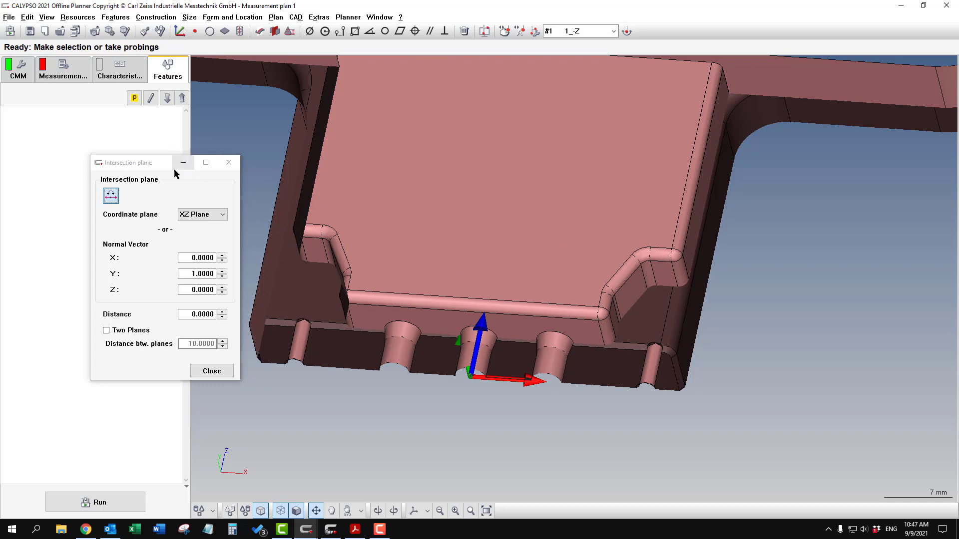
# - Extract the cone-shaped hole from the CAD model as feature Cone1
pyautogui.moveTo(160, 163); pyautogui.dragTo(88, 272)
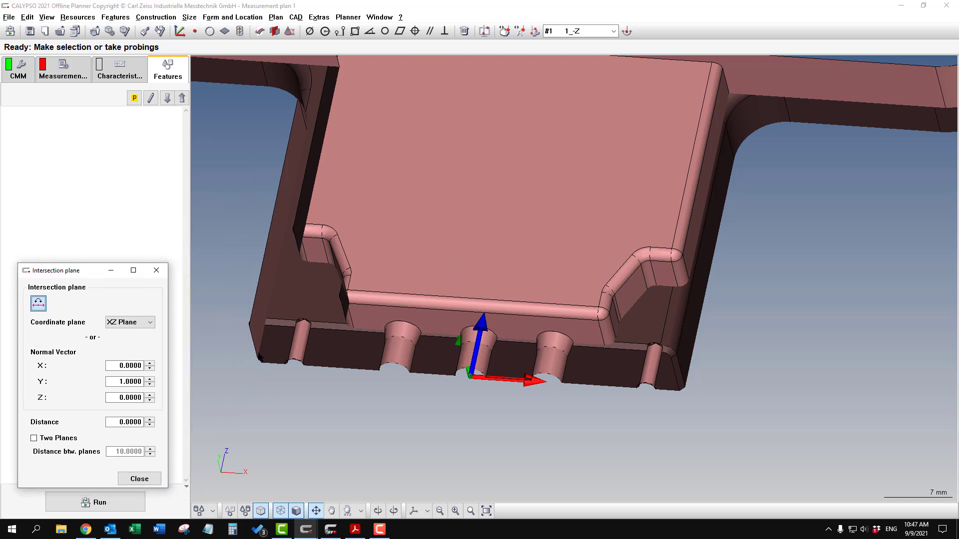
pyautogui.click(215, 510)
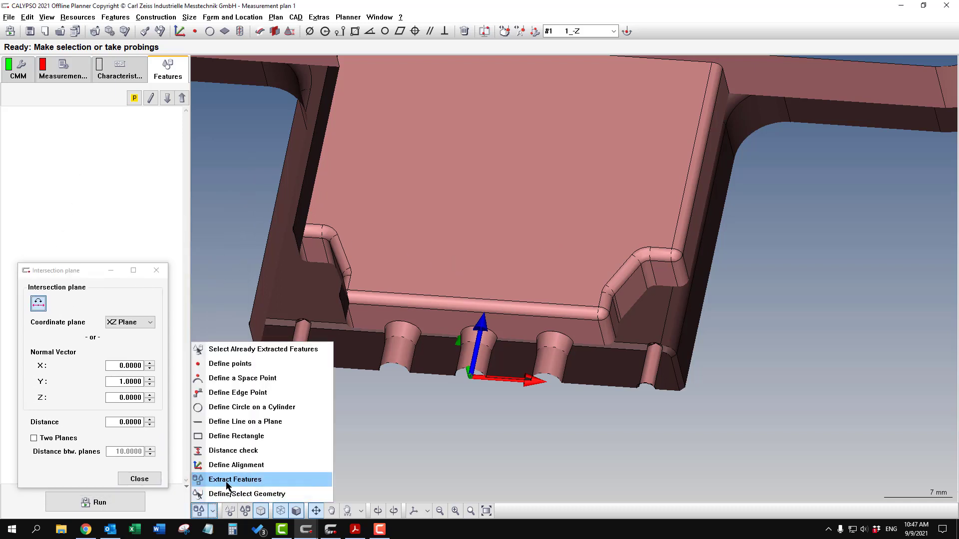
pyautogui.click(224, 419)
pyautogui.click(555, 343)
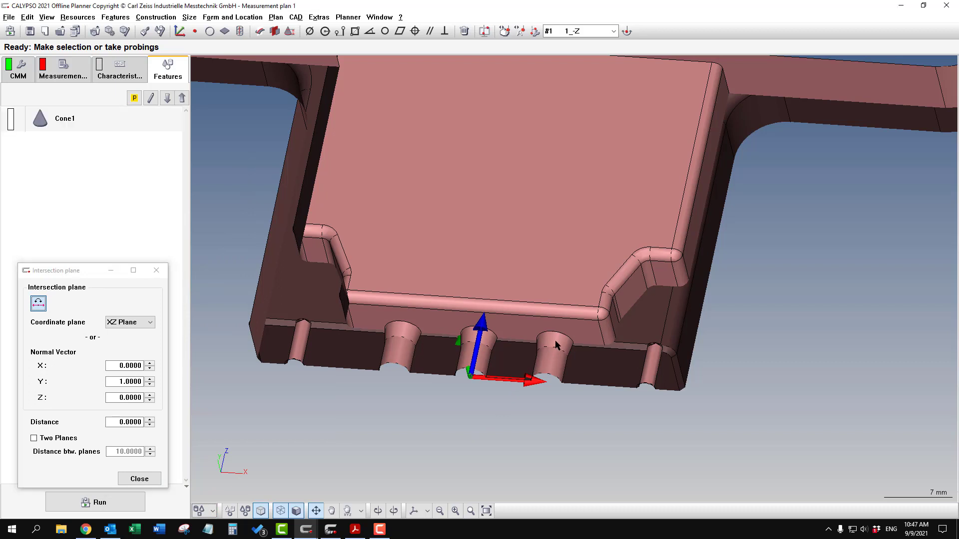
pyautogui.doubleClick(113, 119)
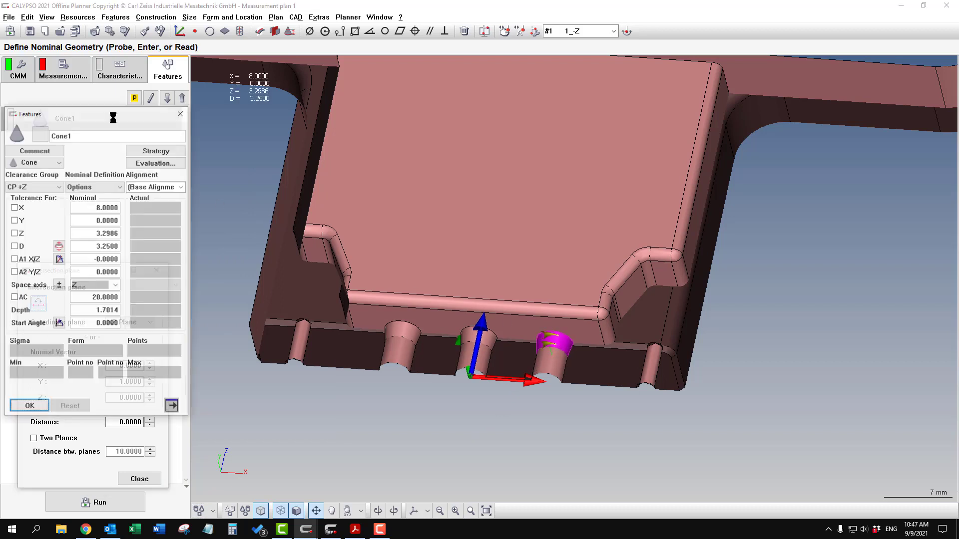
pyautogui.scroll(6, 504, 393)
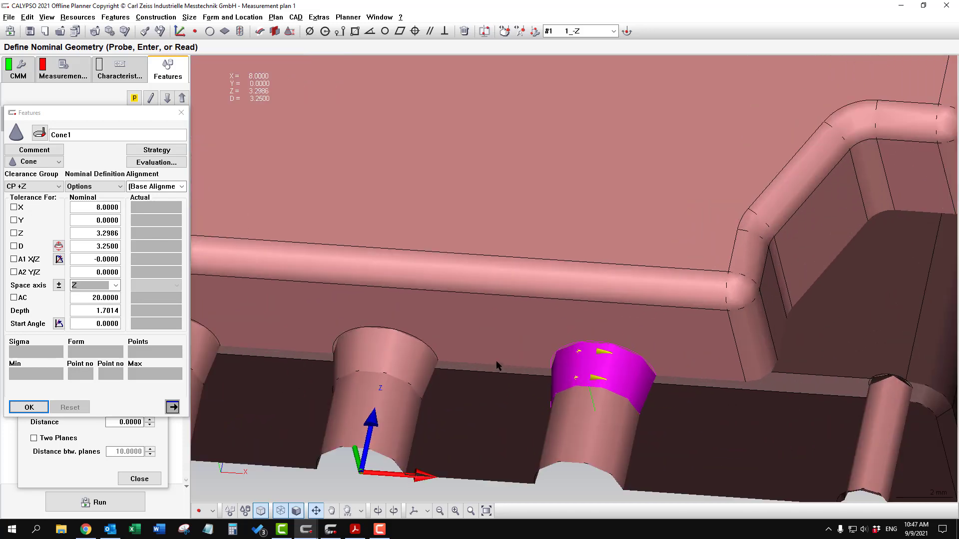
pyautogui.moveTo(496, 360); pyautogui.dragTo(486, 336, button='middle')
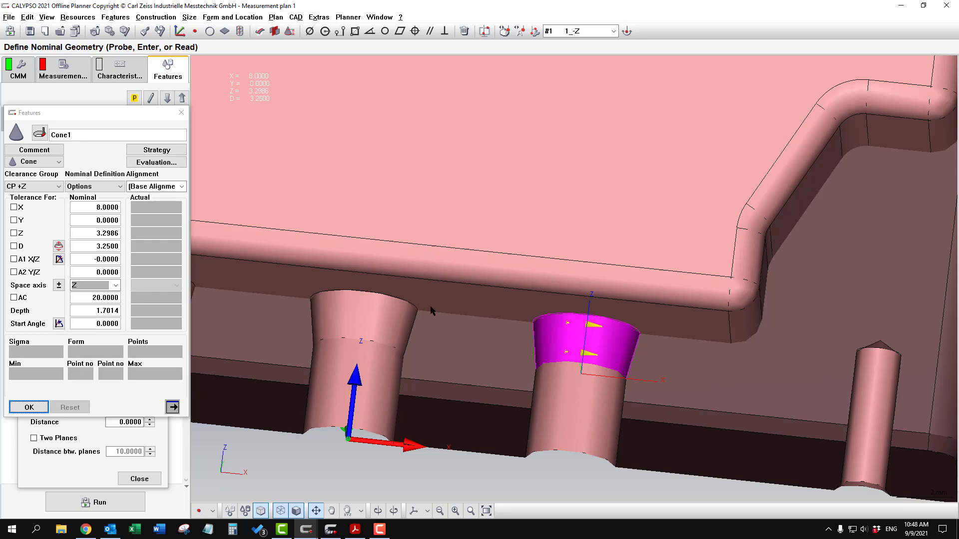
# - Review Cone1's two-section circle path strategy and return to its definition
pyautogui.click(166, 156)
pyautogui.doubleClick(63, 241)
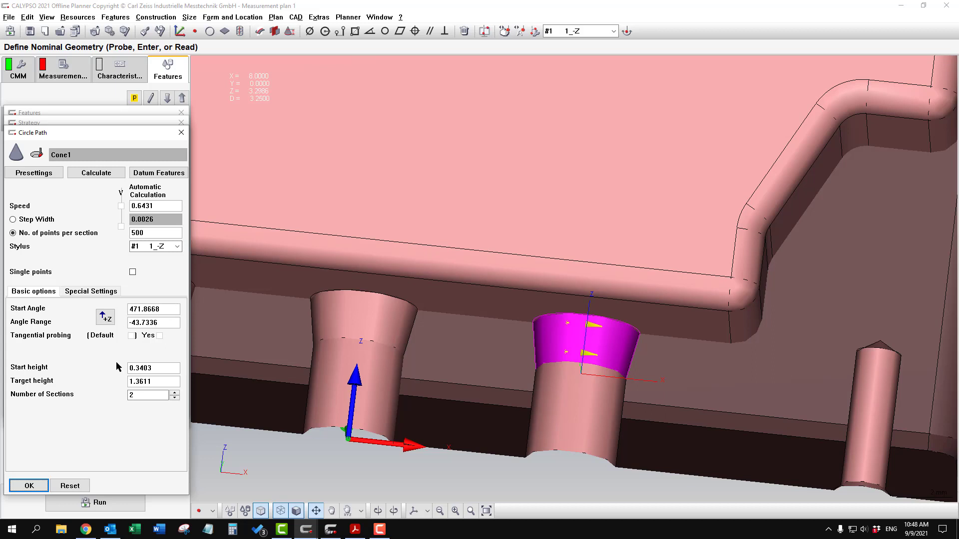
pyautogui.click(43, 487)
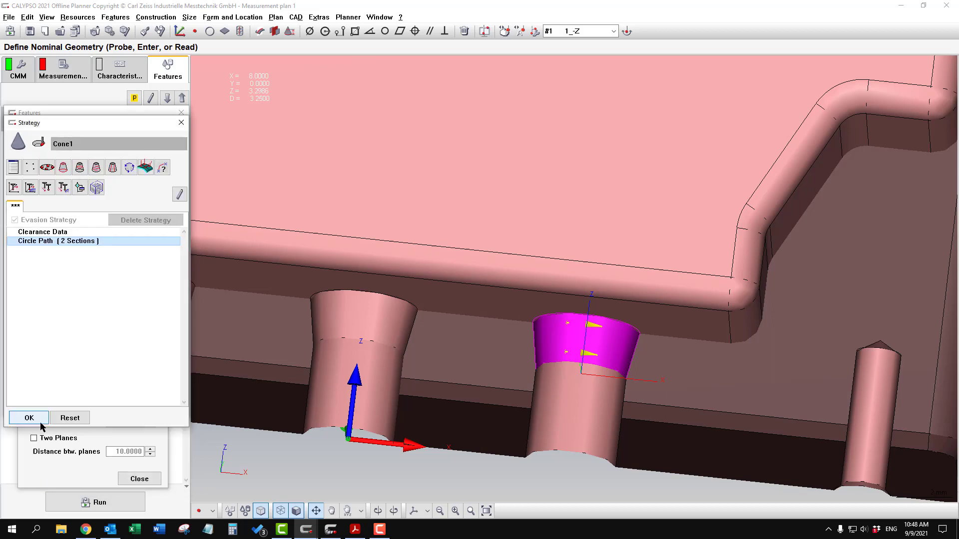
pyautogui.click(41, 422)
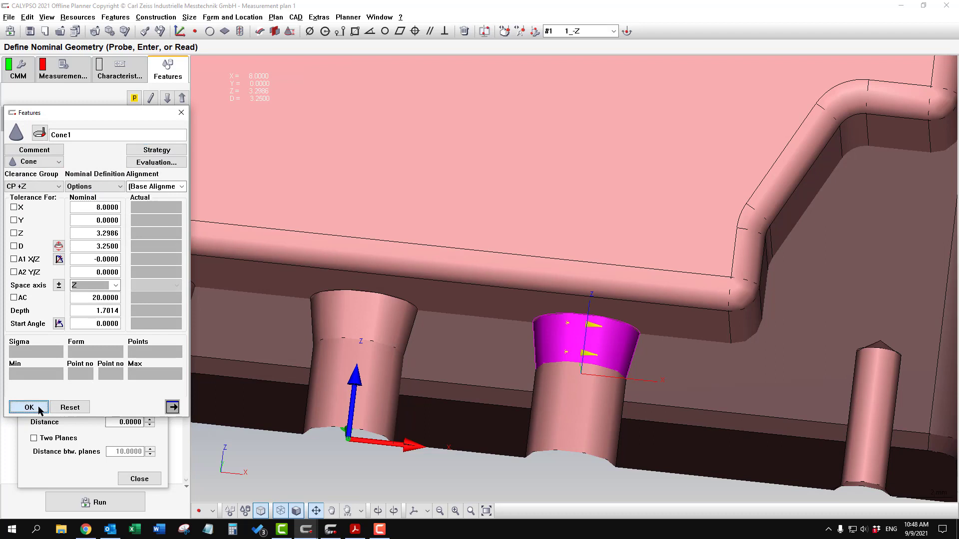
# - Confirm the Cone1 definition, then delete the Cone1 feature
pyautogui.click(30, 407)
pyautogui.press('Delete')
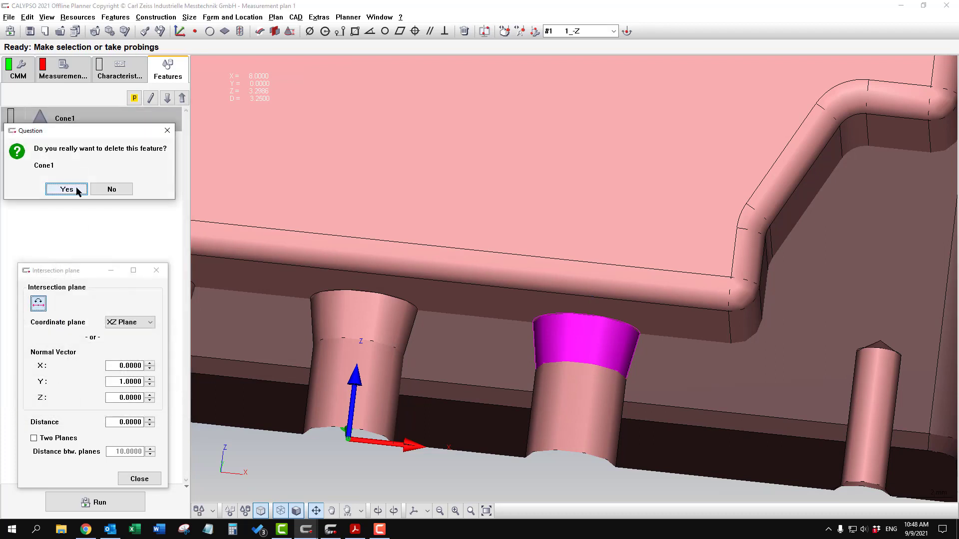
pyautogui.click(70, 196)
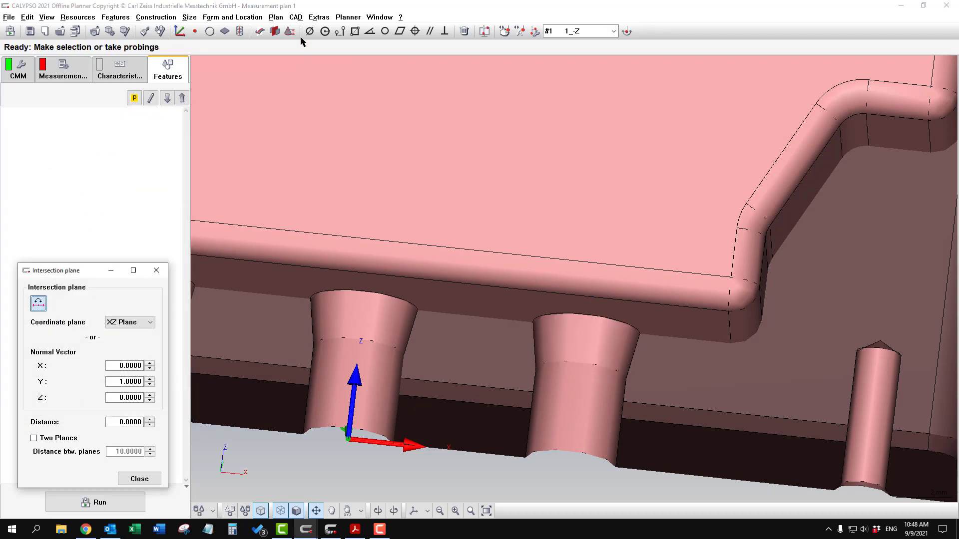
# - Heal the CAD model at 0.0100 tolerance with Build Geometry enabled
pyautogui.click(295, 18)
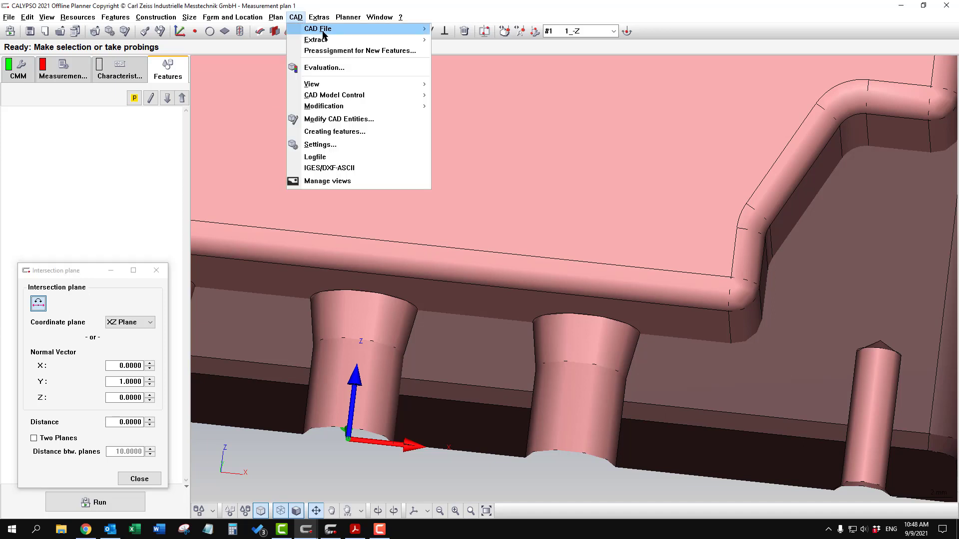
pyautogui.moveTo(317, 29)
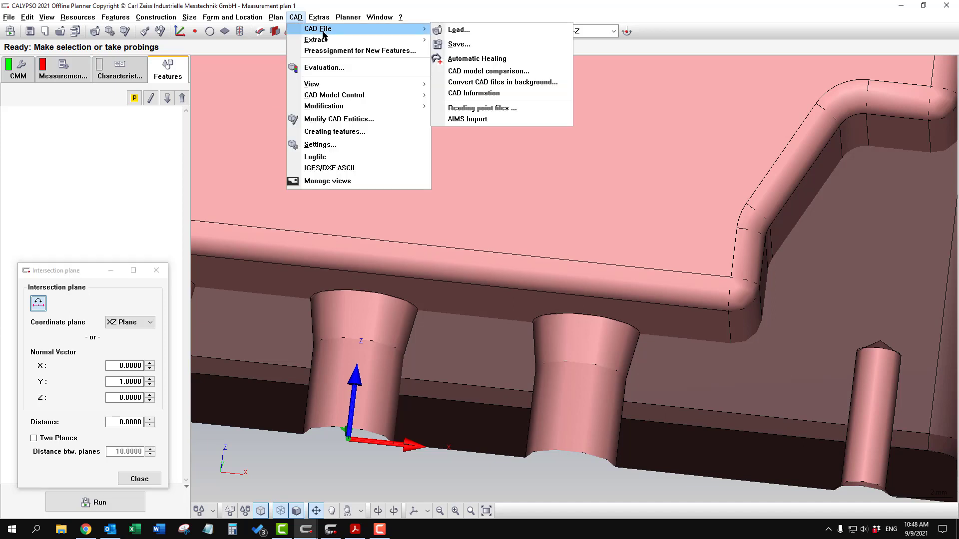
pyautogui.click(494, 60)
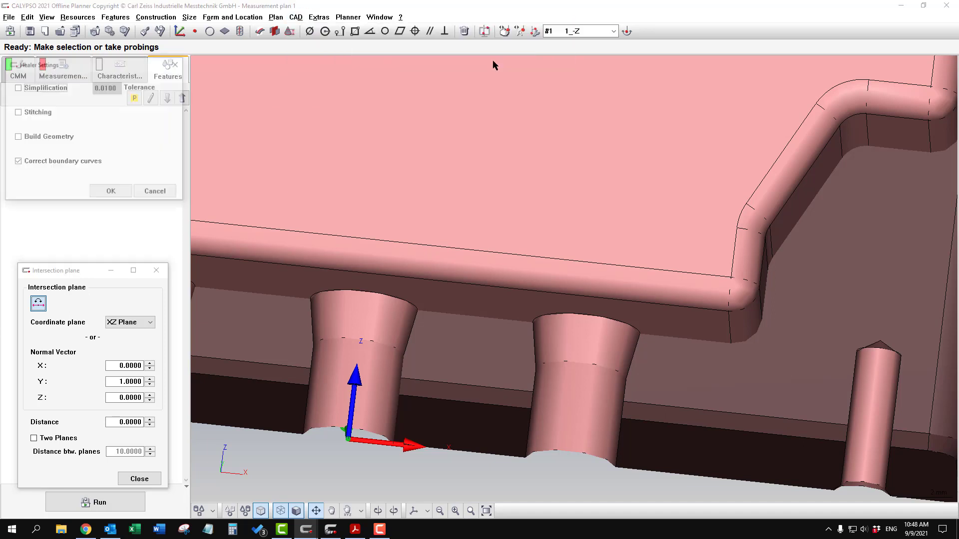
pyautogui.click(28, 140)
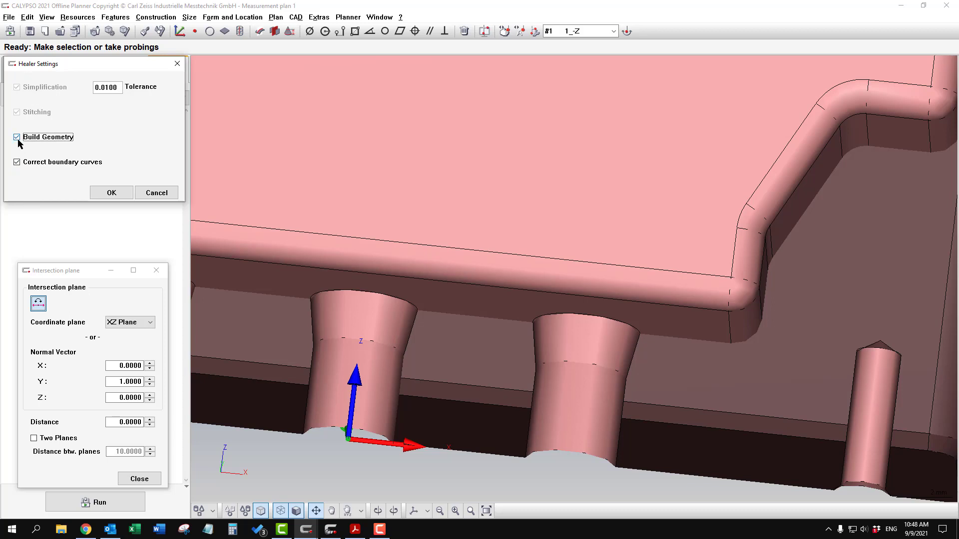
pyautogui.click(108, 193)
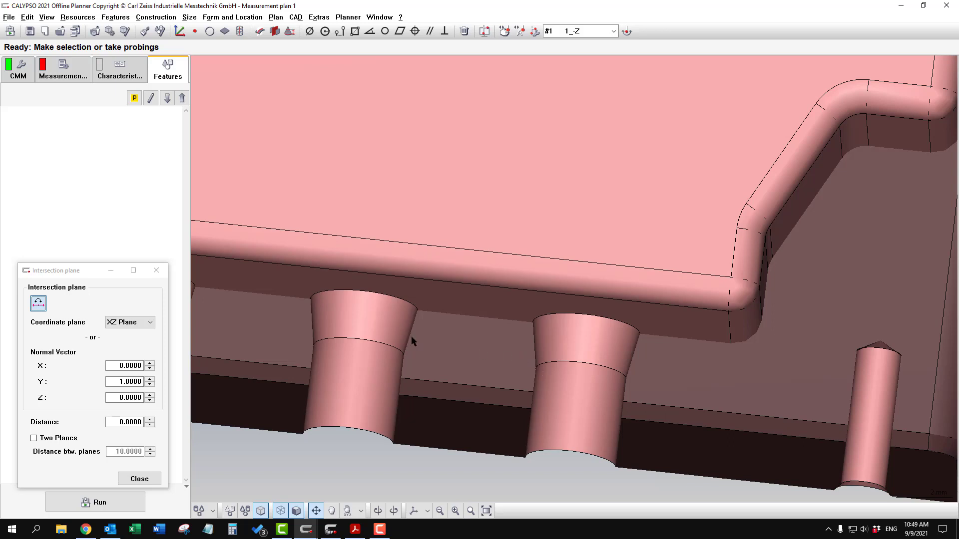
# - Re-extract the cone hole as Cone1 and reposition its two scan sections on the cone
pyautogui.click(213, 512)
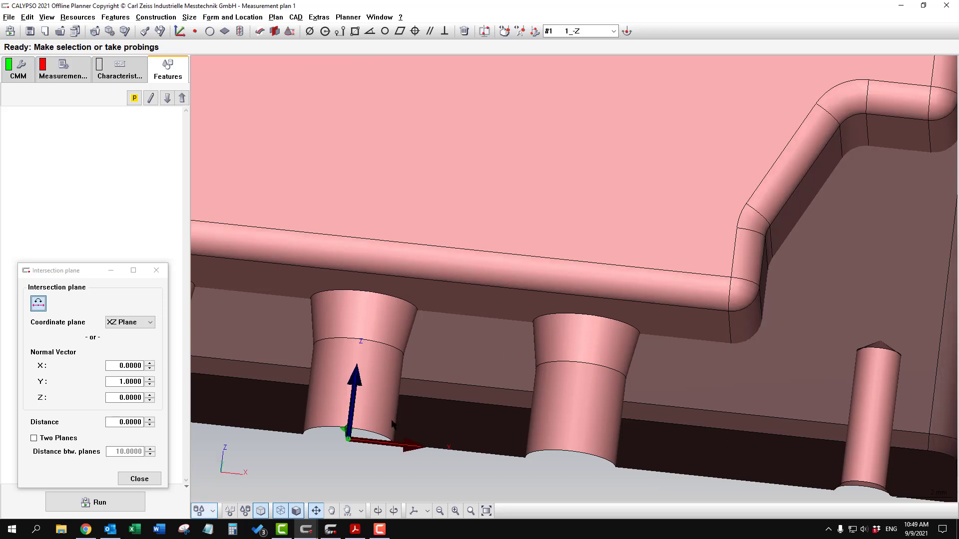
pyautogui.click(572, 332)
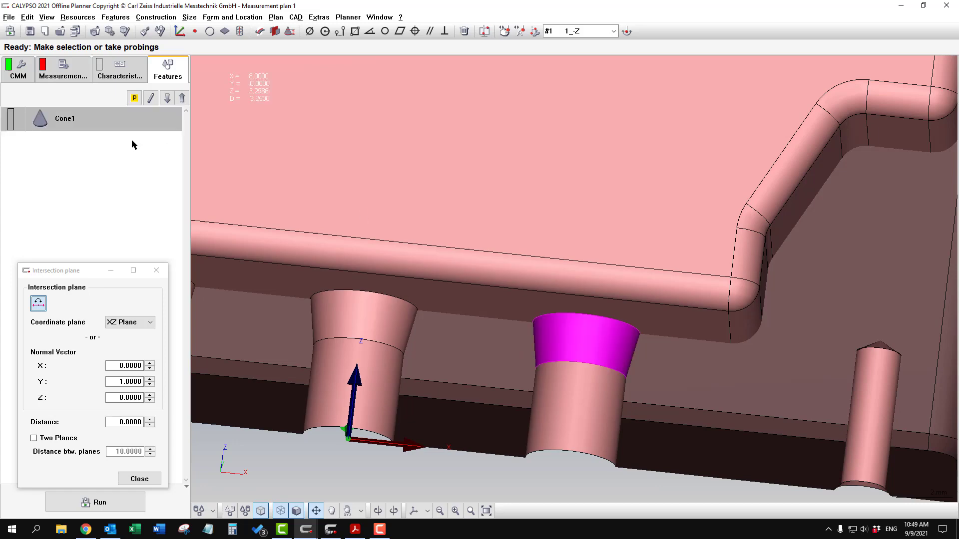
pyautogui.doubleClick(93, 124)
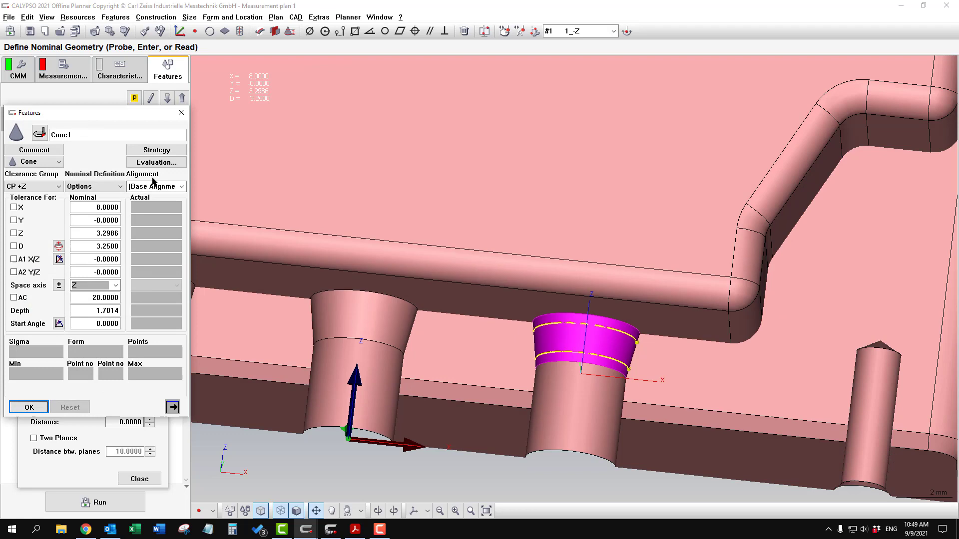
pyautogui.scroll(2, 542, 433)
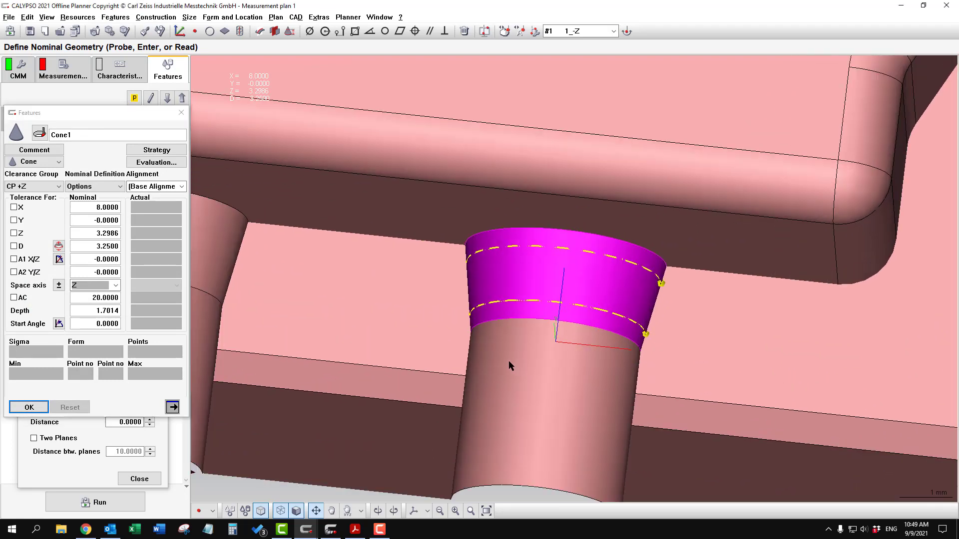
pyautogui.moveTo(508, 366); pyautogui.dragTo(460, 324, button='middle')
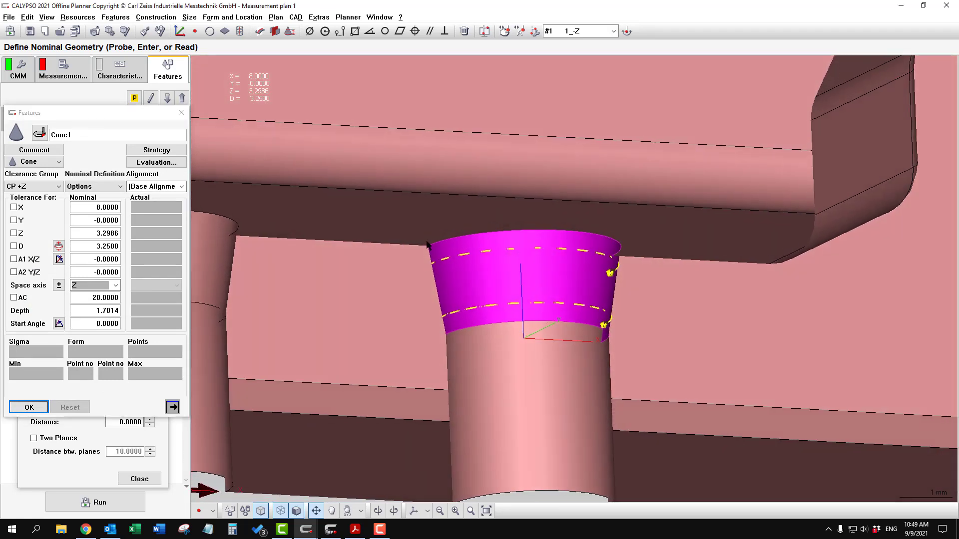
pyautogui.click(446, 262)
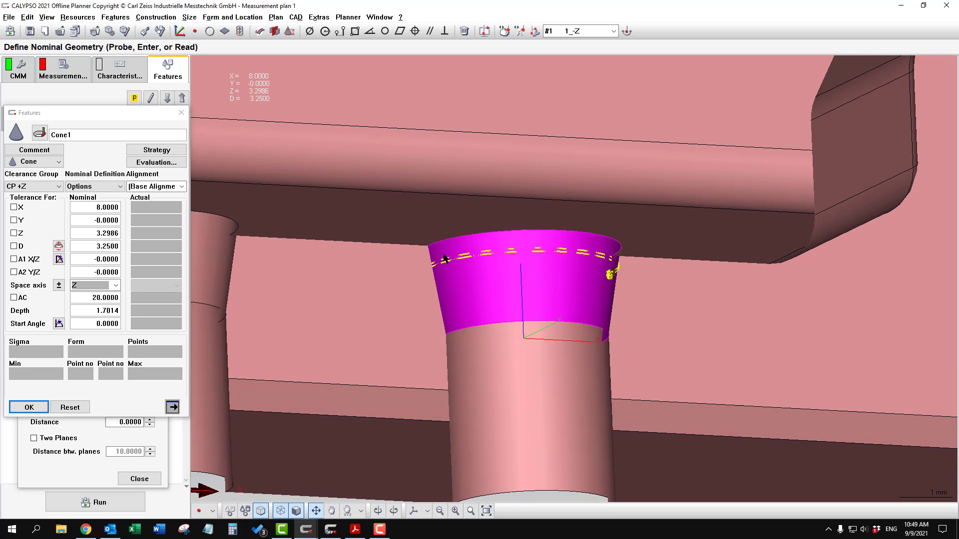
pyautogui.click(451, 307)
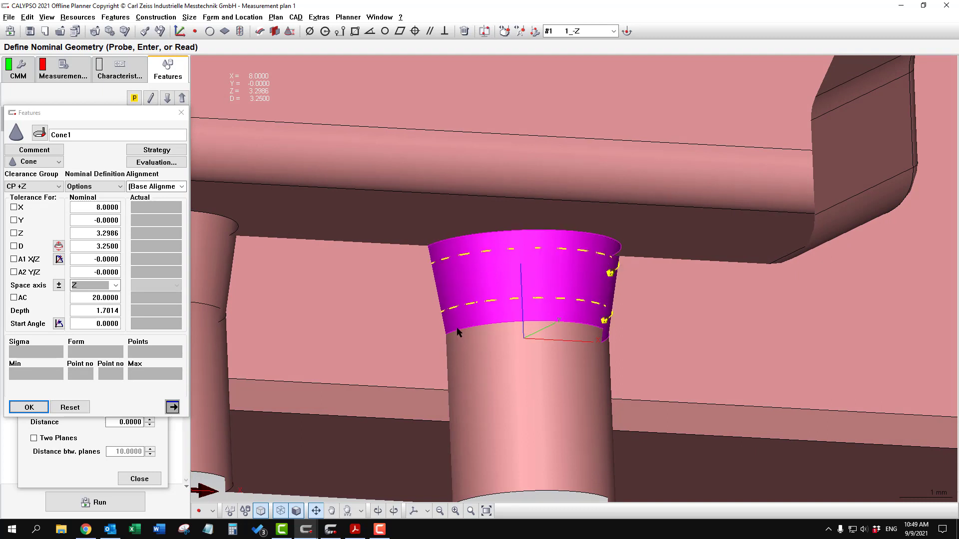
# - Set Cone1's circle path start height 0.5 and target height 1.2, then save Cone1
pyautogui.click(157, 150)
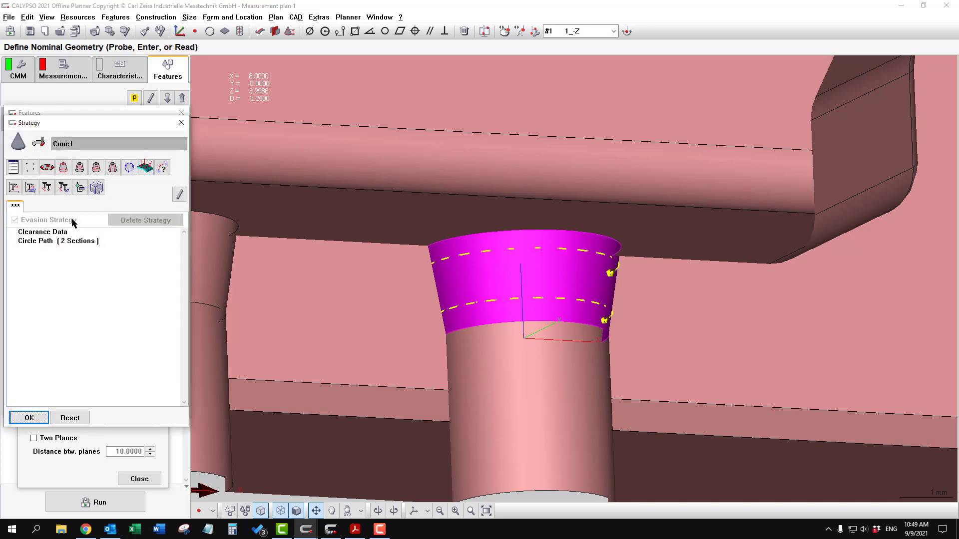
pyautogui.doubleClick(68, 240)
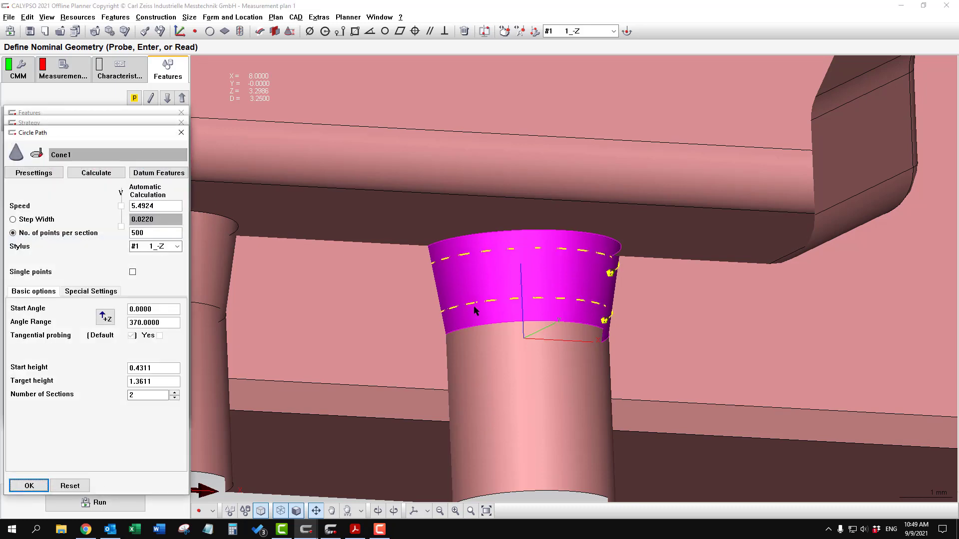
pyautogui.moveTo(475, 307); pyautogui.dragTo(478, 330)
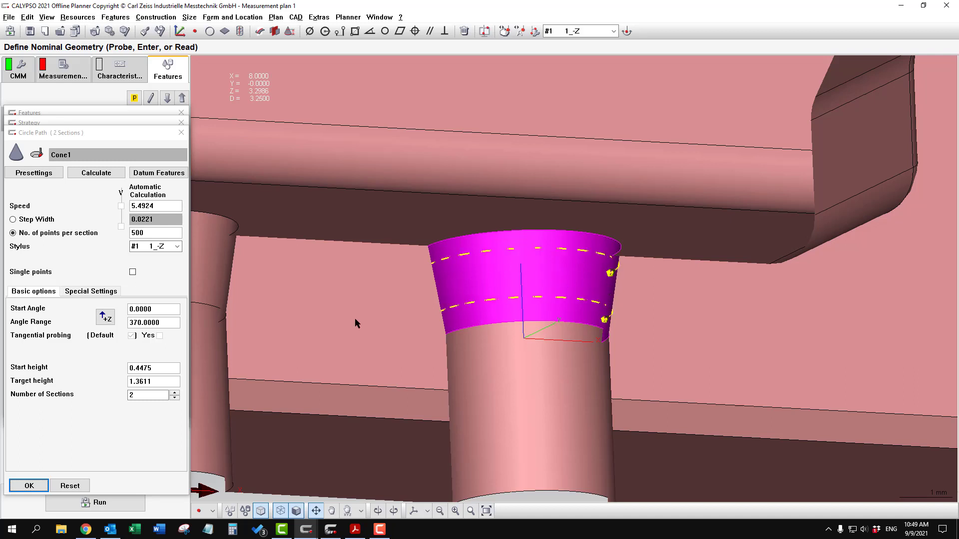
pyautogui.doubleClick(149, 368)
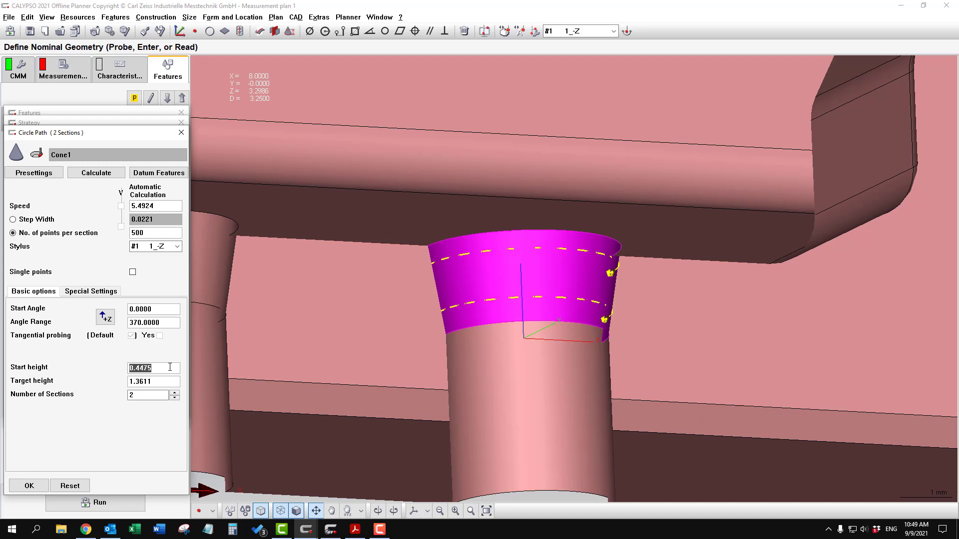
pyautogui.write('0.5')
pyautogui.press('Return')
pyautogui.click(155, 383)
pyautogui.moveTo(155, 383); pyautogui.dragTo(96, 377)
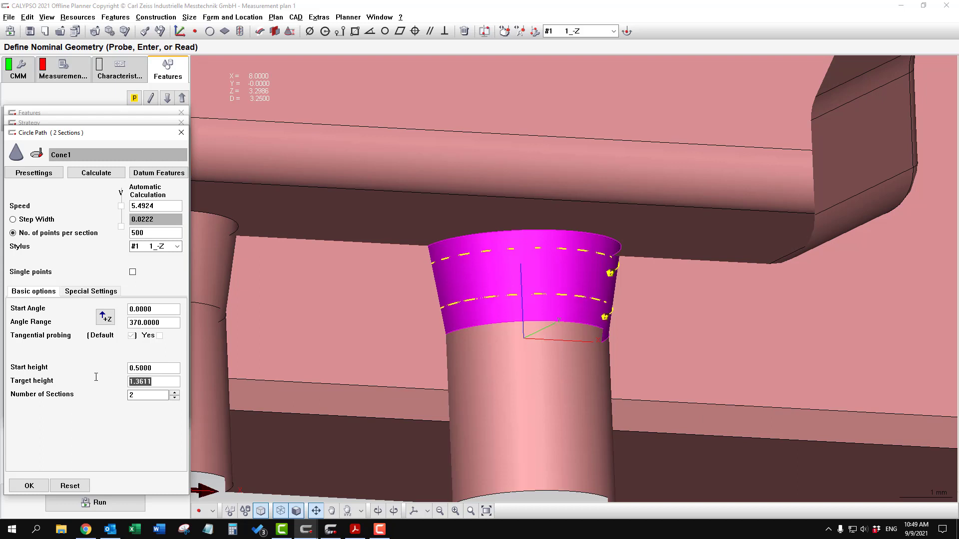
pyautogui.write('1.2')
pyautogui.press('Return')
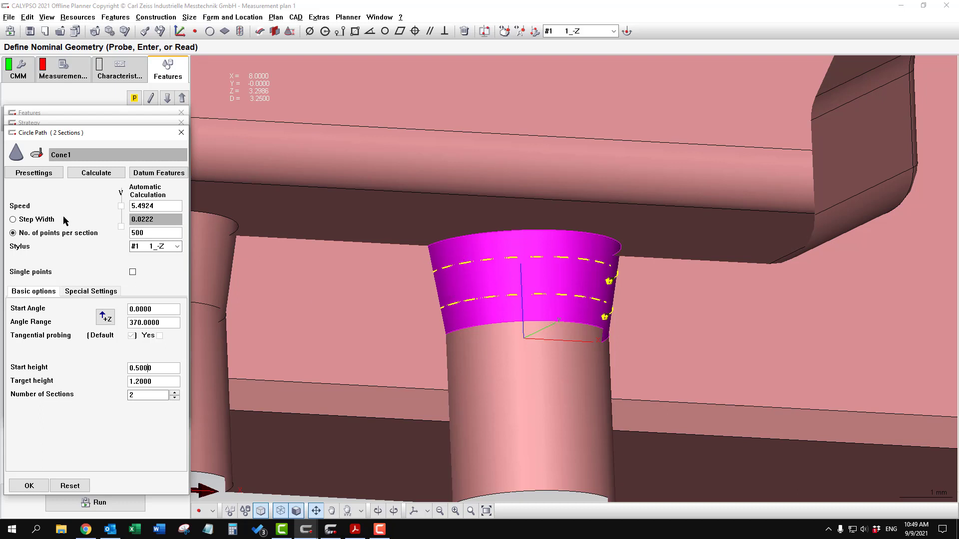
pyautogui.click(26, 486)
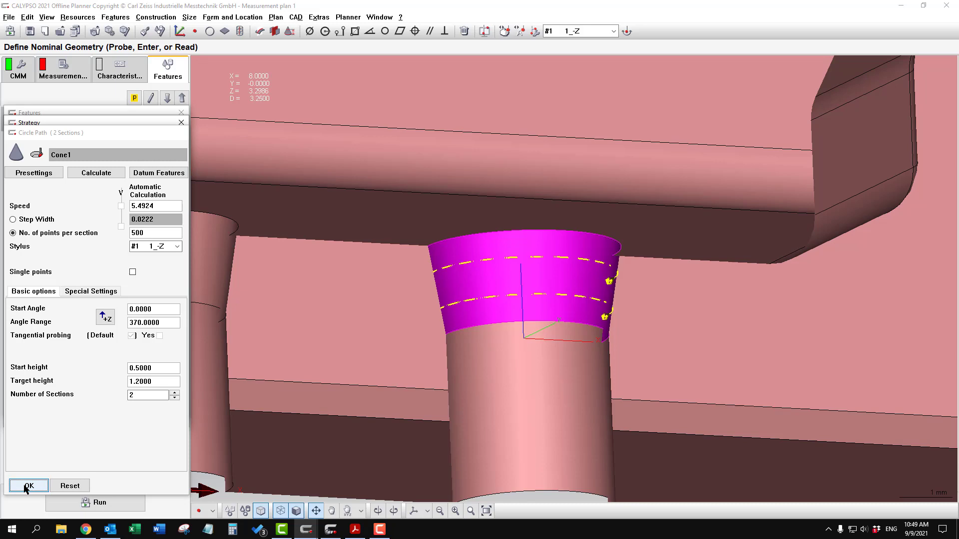
pyautogui.click(36, 414)
pyautogui.click(29, 408)
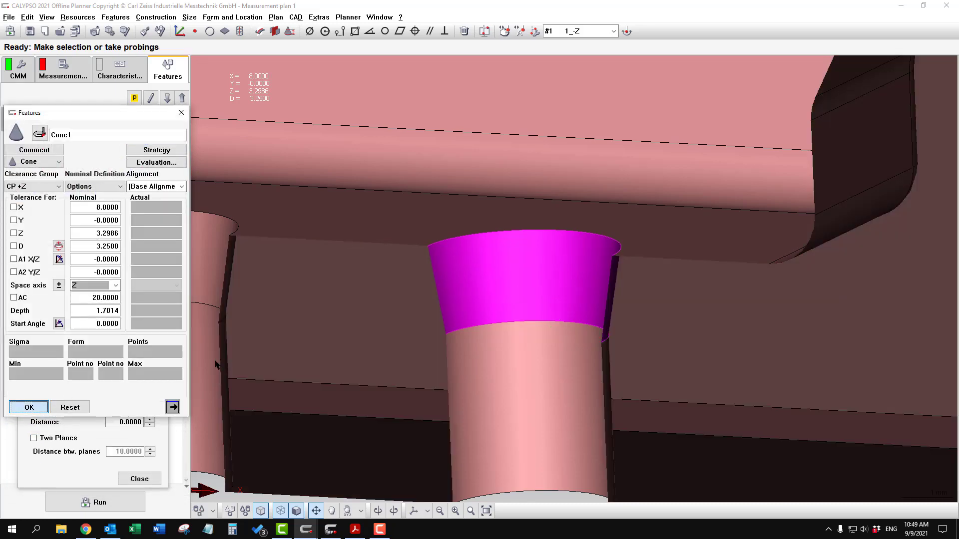
# - Rotate the bracket to inspect another side and bring up the feature definition modes
pyautogui.scroll(-5, 298, 325)
pyautogui.moveTo(341, 342); pyautogui.dragTo(566, 314, button='middle')
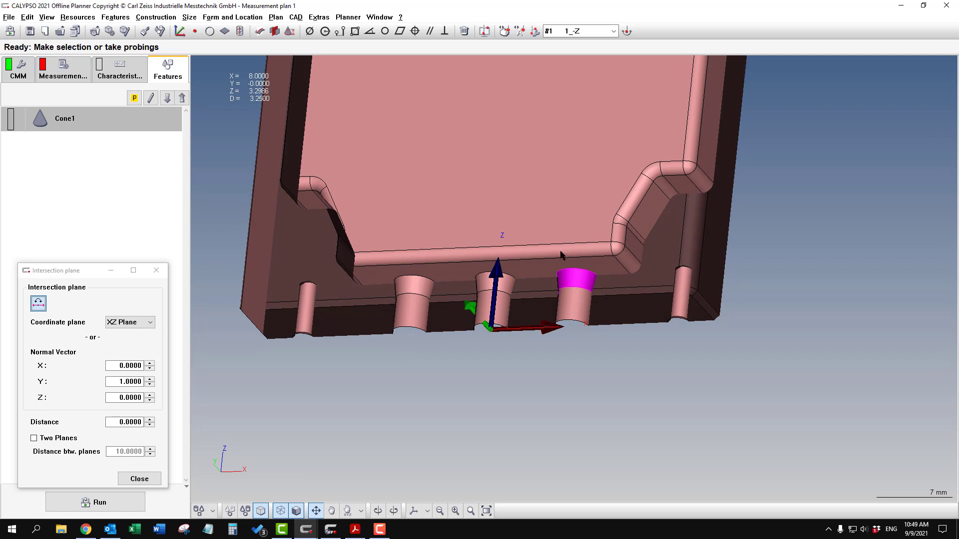
pyautogui.moveTo(384, 258); pyautogui.dragTo(338, 263, button='middle')
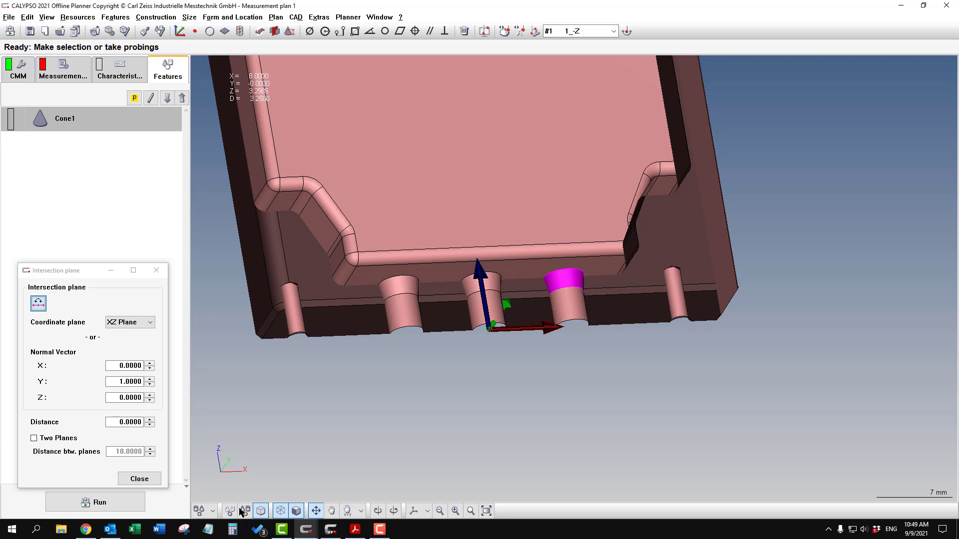
pyautogui.click(213, 510)
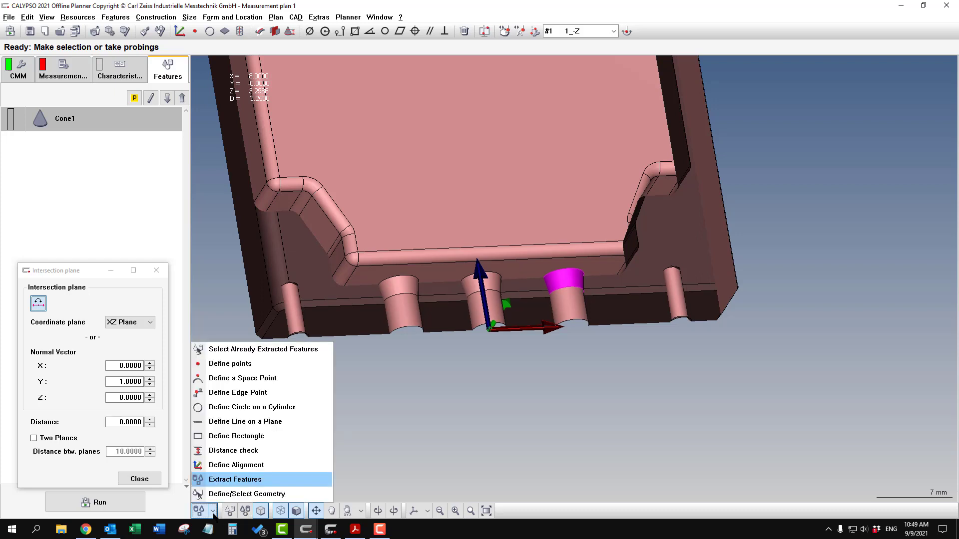
# - Define Point1 on the inner wall near the left corner at X -14.2577, Y 1.6453, Z 7.0536
pyautogui.click(245, 365)
pyautogui.moveTo(341, 302); pyautogui.dragTo(367, 274, button='middle')
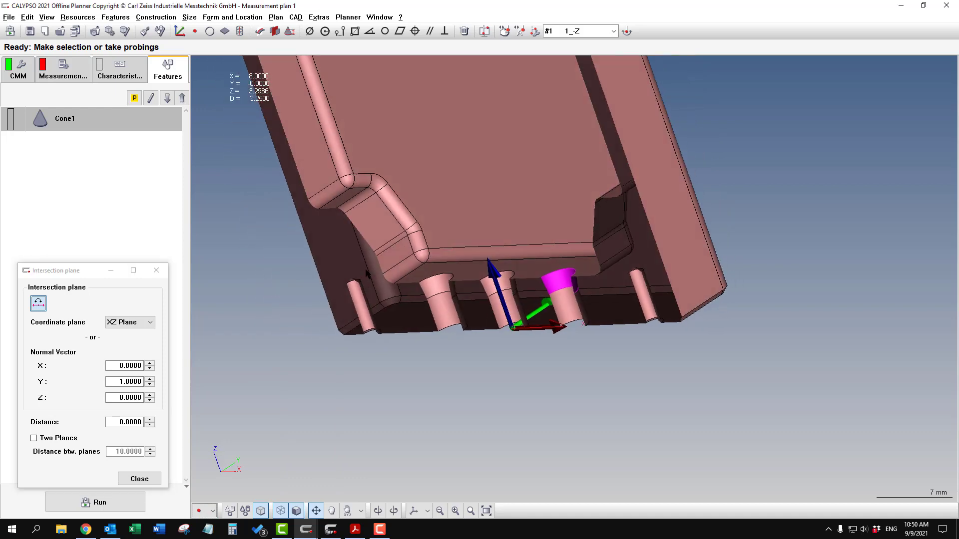
pyautogui.click(392, 259)
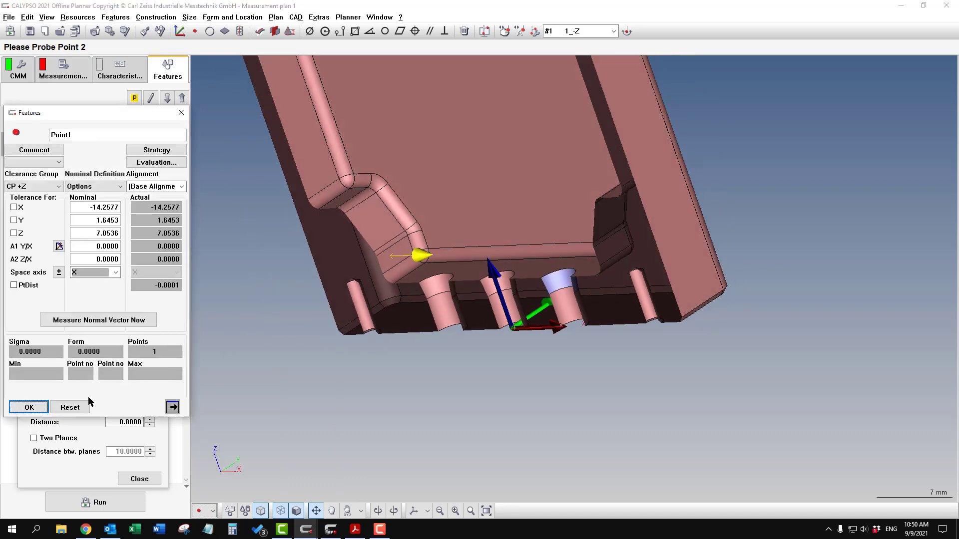
pyautogui.click(29, 407)
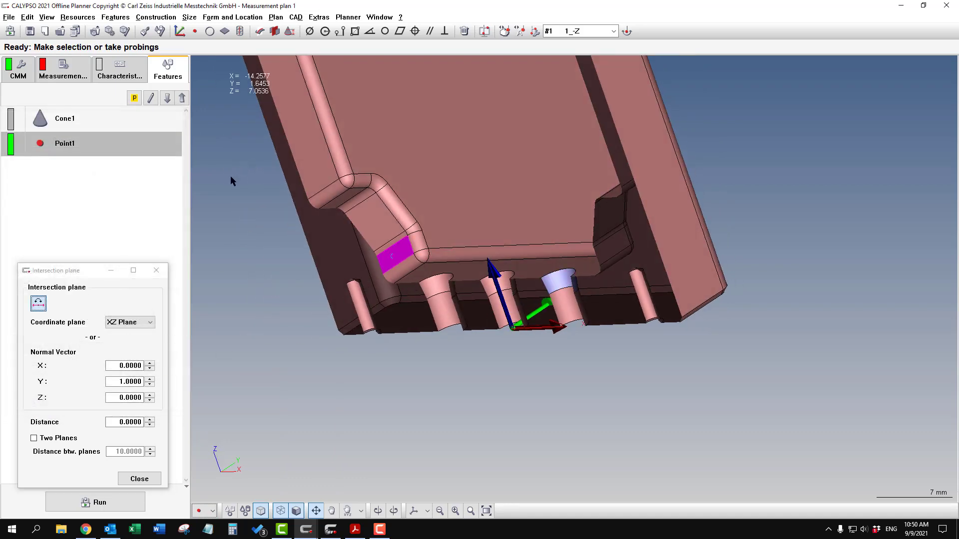
pyautogui.click(111, 34)
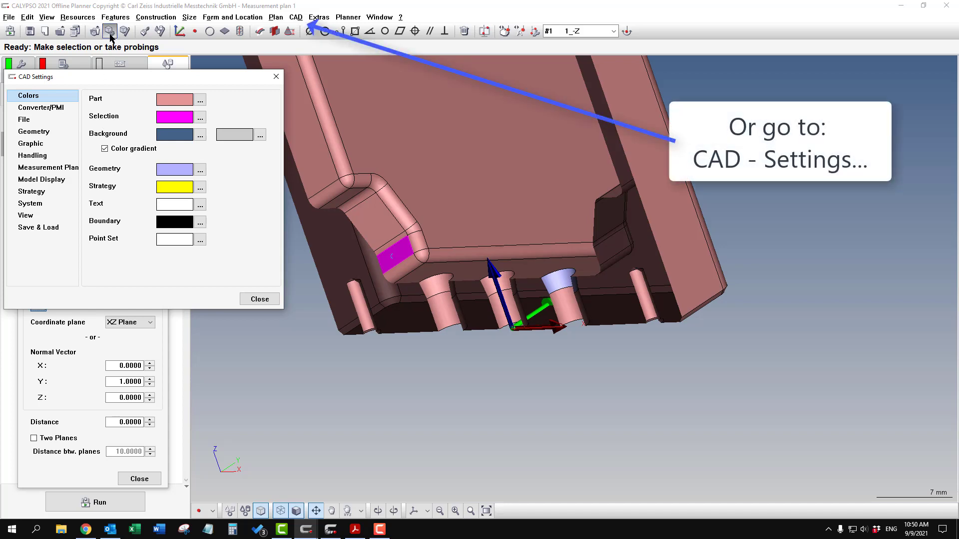
# - Turn on 'Display probing as probe feature' under Strategy and close CAD Settings
pyautogui.click(38, 193)
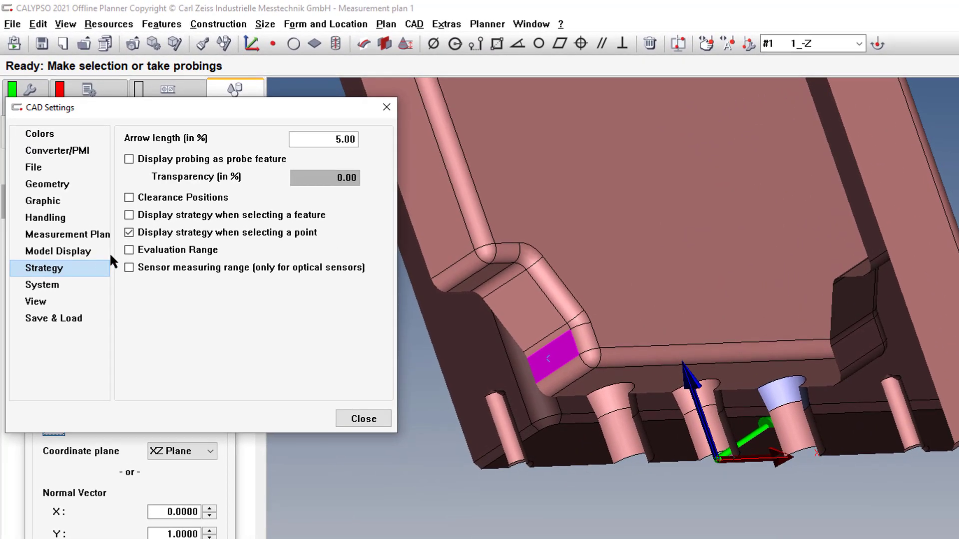
pyautogui.click(129, 159)
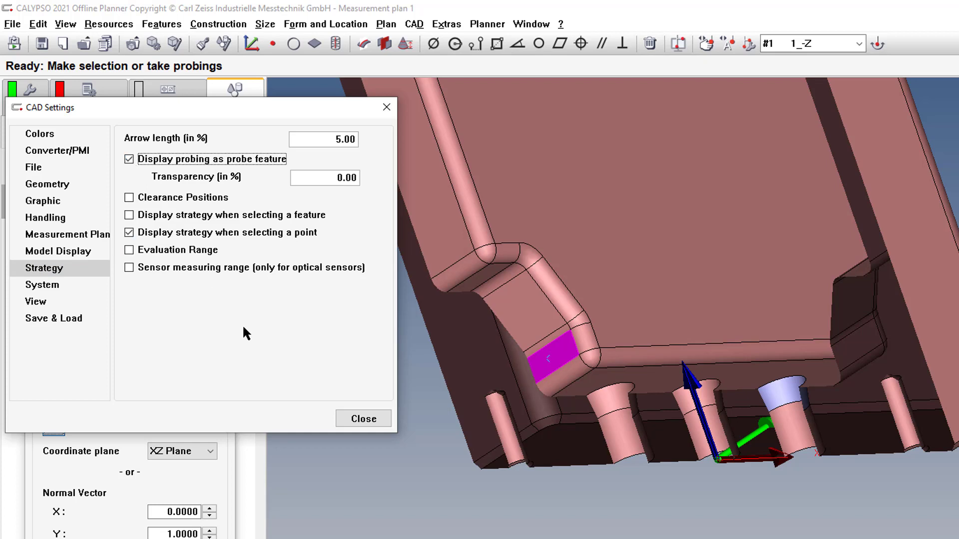
pyautogui.click(364, 419)
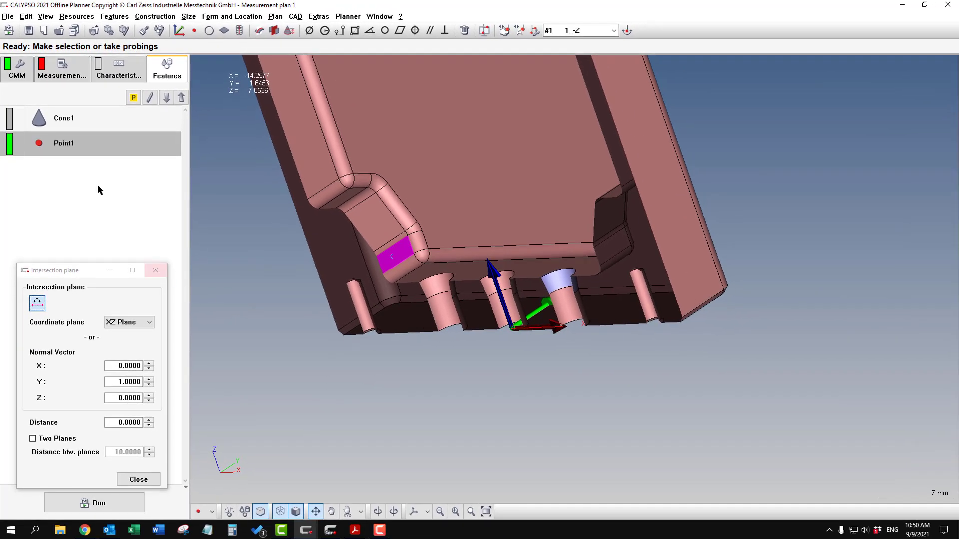
# - Open Point1's definition and glance at the machine and stylus setup
pyautogui.doubleClick(80, 143)
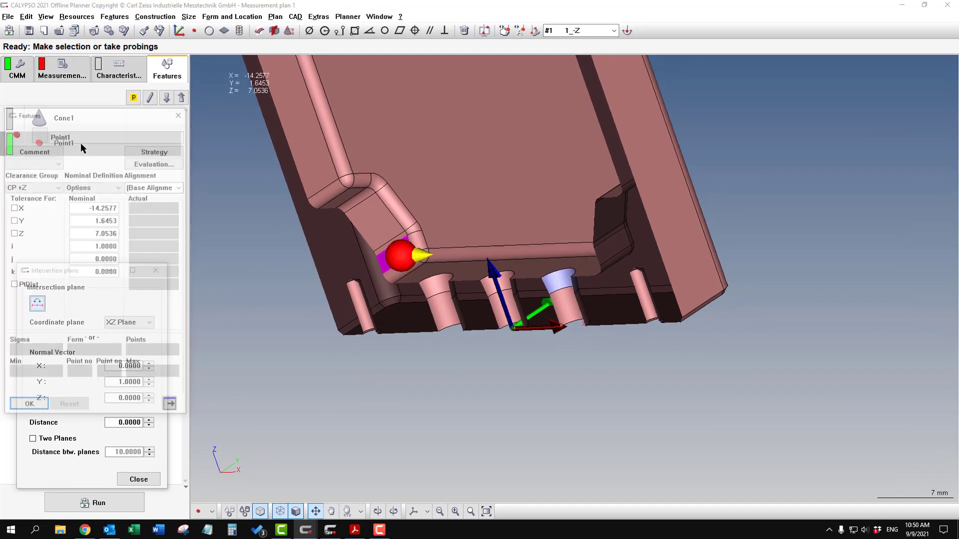
pyautogui.scroll(3, 391, 357)
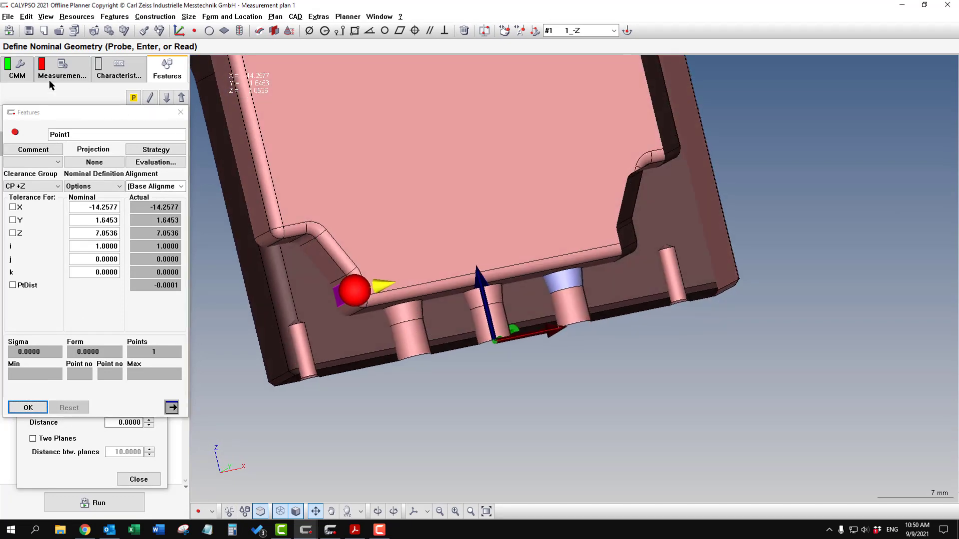
pyautogui.click(22, 68)
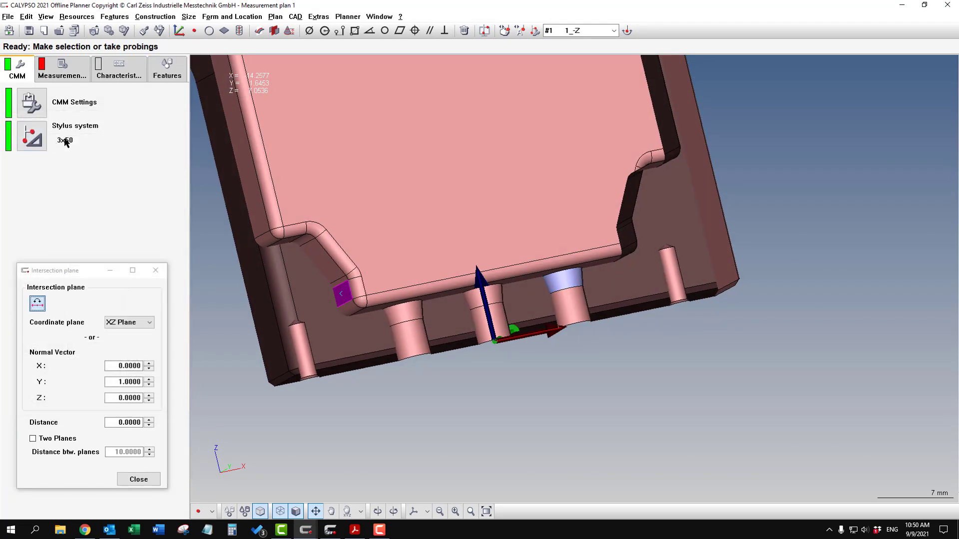
pyautogui.click(155, 75)
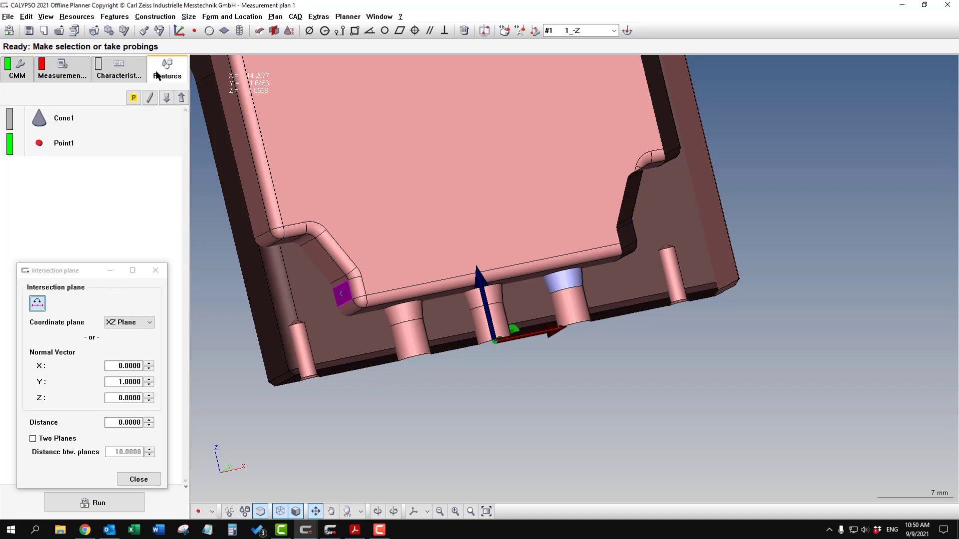
# - Inspect Point1's red probe ball close up, close it, and raise the Intersection plane window
pyautogui.doubleClick(55, 145)
pyautogui.scroll(5, 473, 370)
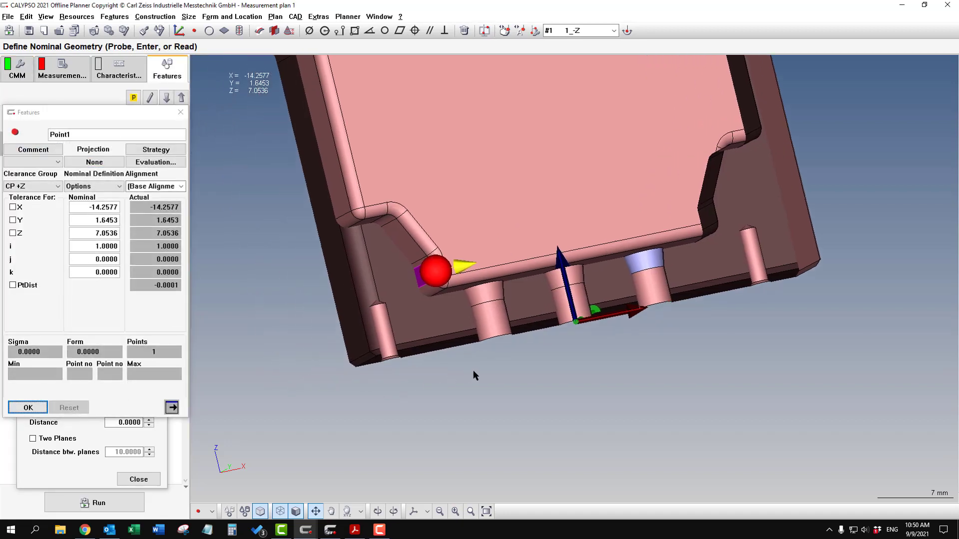
pyautogui.moveTo(416, 321); pyautogui.dragTo(426, 321)
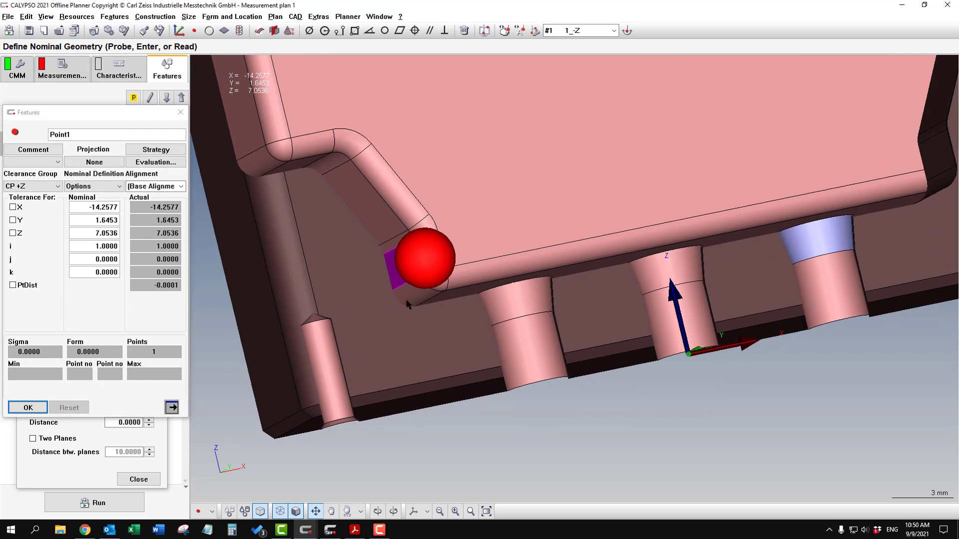
pyautogui.moveTo(418, 321); pyautogui.dragTo(188, 123, button='middle')
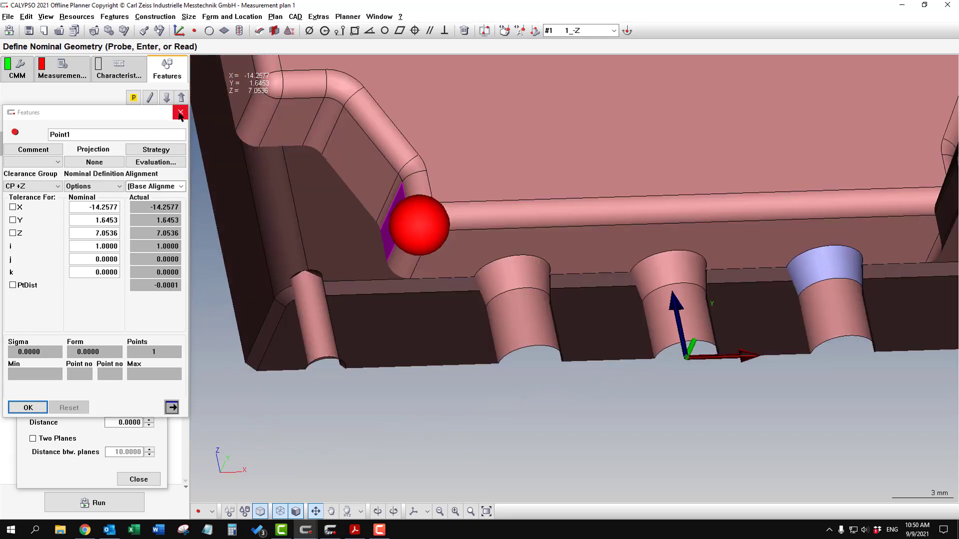
pyautogui.click(180, 112)
pyautogui.moveTo(85, 268); pyautogui.dragTo(89, 235)
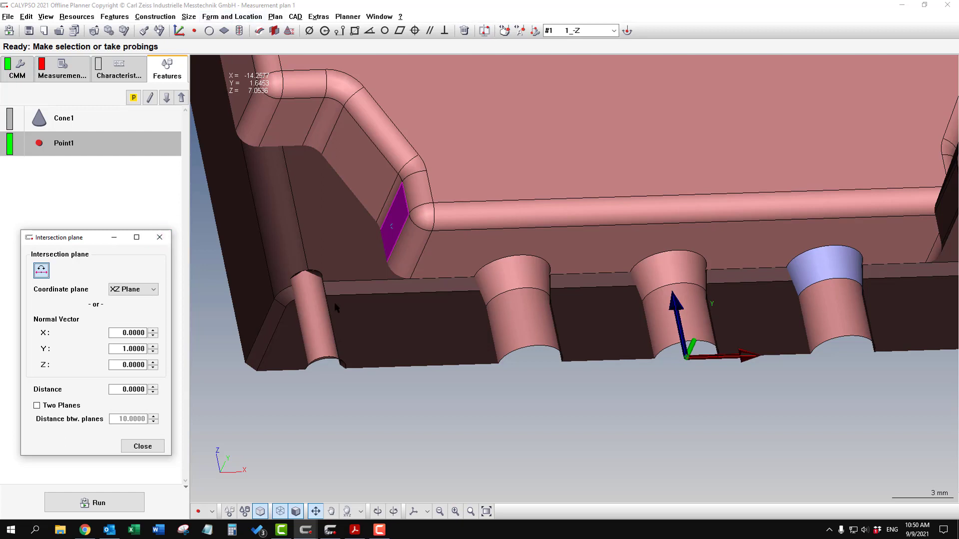
# - Enable Two Planes with 2 mm between them and orbit to view the thin XZ slice
pyautogui.scroll(-5, 334, 302)
pyautogui.scroll(-1, 353, 303)
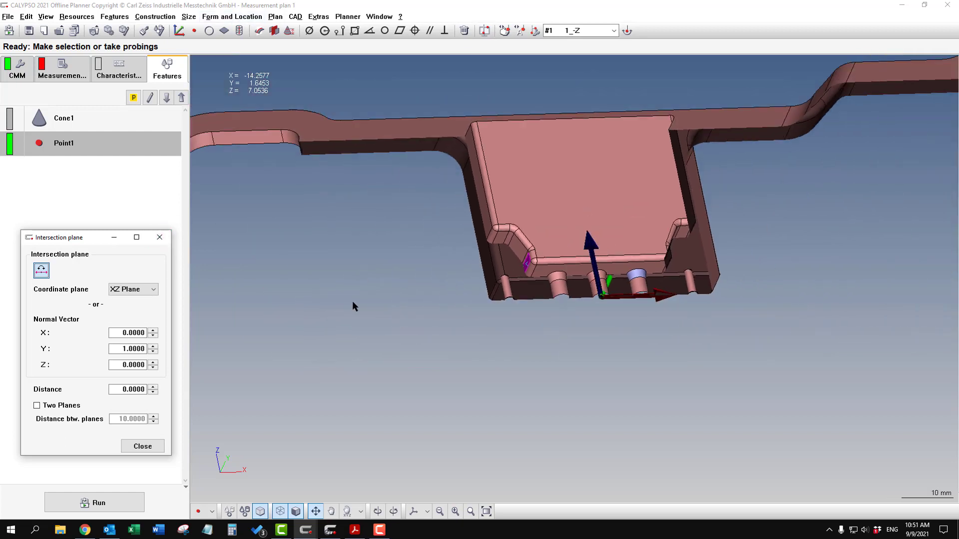
pyautogui.click(37, 407)
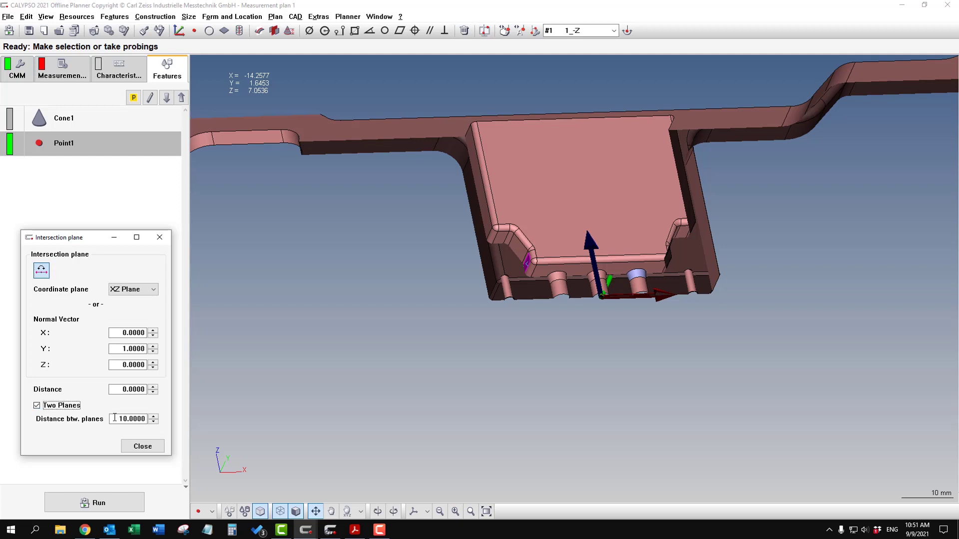
pyautogui.click(115, 417)
pyautogui.write('2')
pyautogui.click(128, 389)
pyautogui.moveTo(402, 347)
pyautogui.mouseDown(button='middle')
pyautogui.moveTo(437, 322)
pyautogui.moveTo(406, 301)
pyautogui.moveTo(394, 346)
pyautogui.mouseUp(button='middle')
pyautogui.scroll(5, 394, 347)
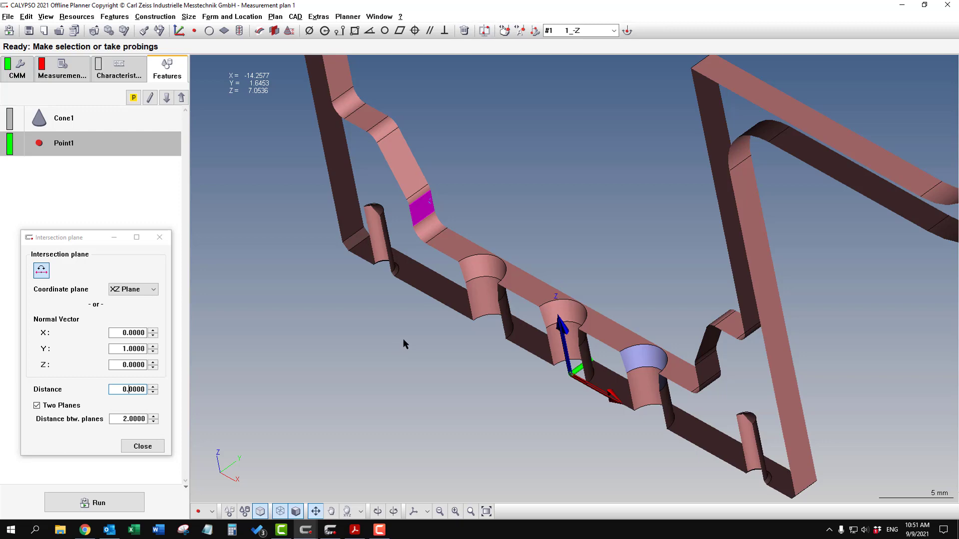
pyautogui.moveTo(379, 329); pyautogui.dragTo(455, 352, button='middle')
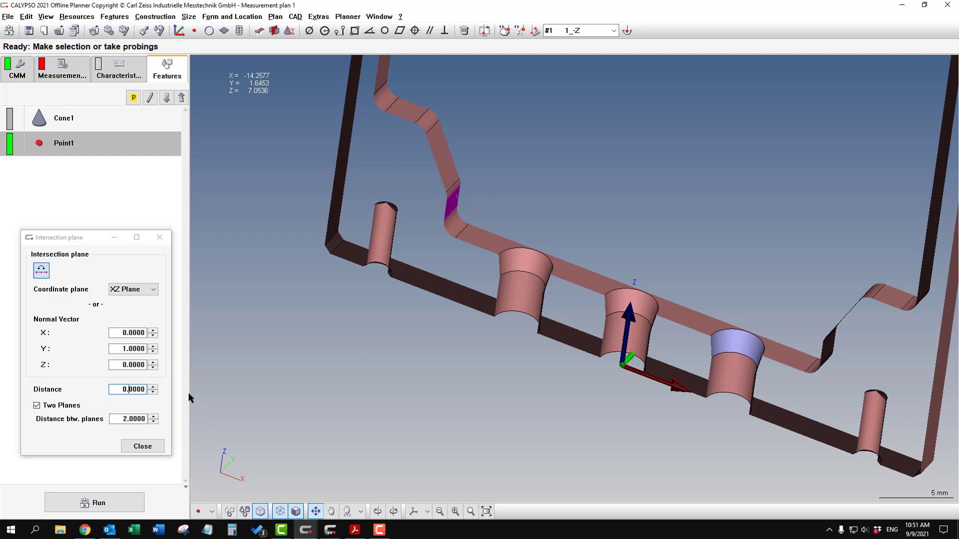
# - Keep the XZ Plane, switch to a single section plane, and set the normal's Z to 1
pyautogui.click(154, 289)
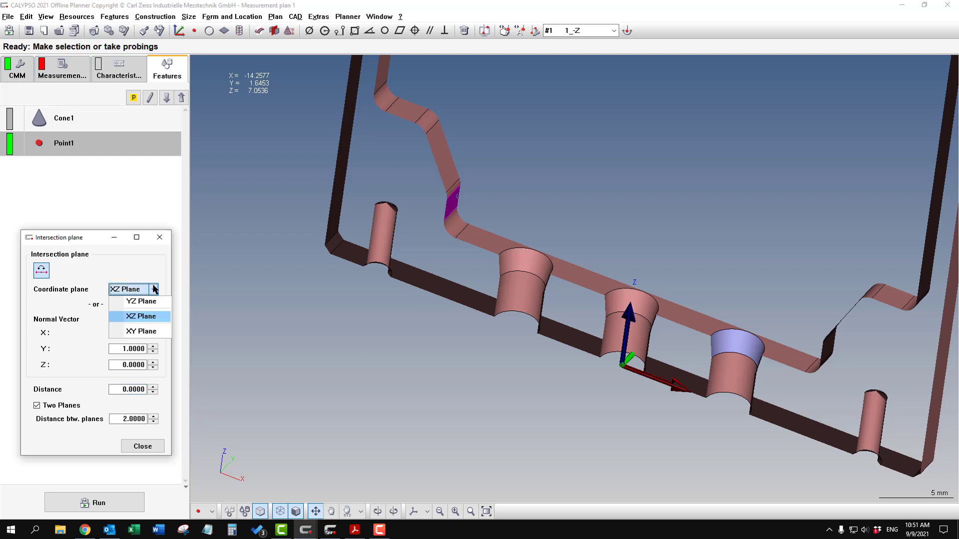
pyautogui.click(155, 289)
pyautogui.click(155, 290)
pyautogui.click(131, 317)
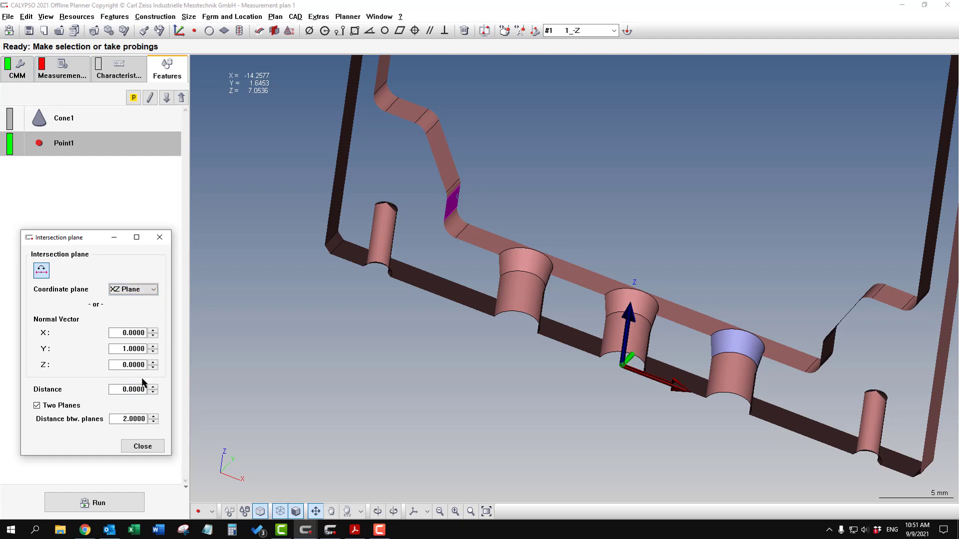
pyautogui.click(62, 406)
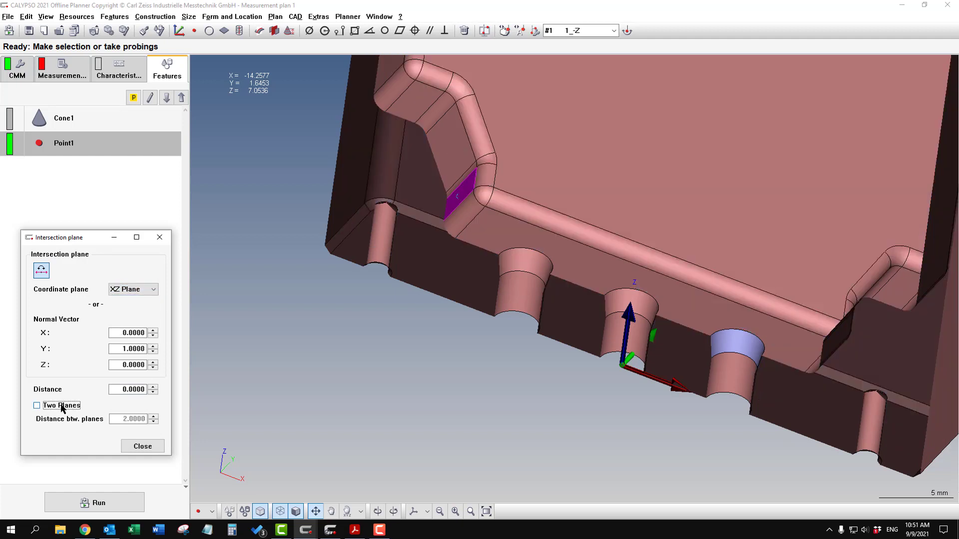
pyautogui.doubleClick(116, 364)
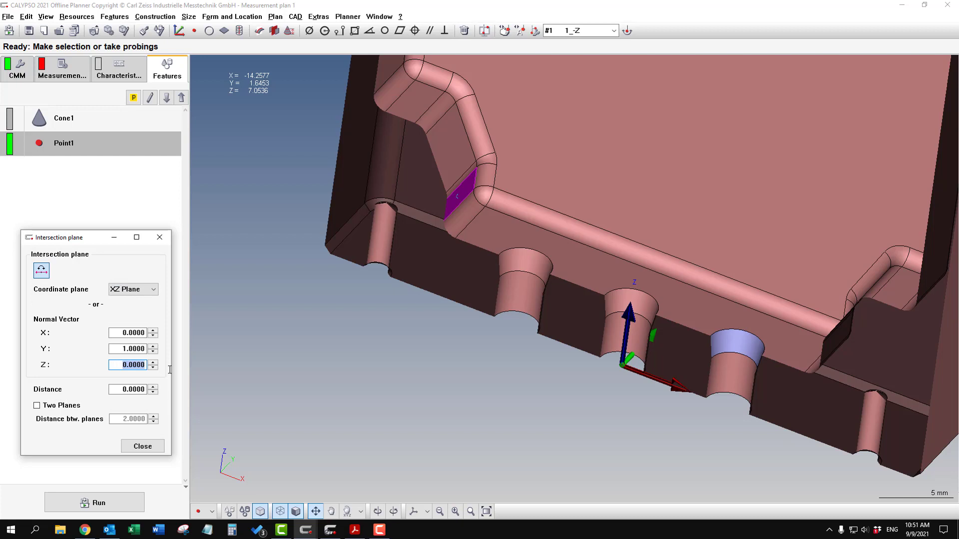
pyautogui.write('1')
pyautogui.click(141, 348)
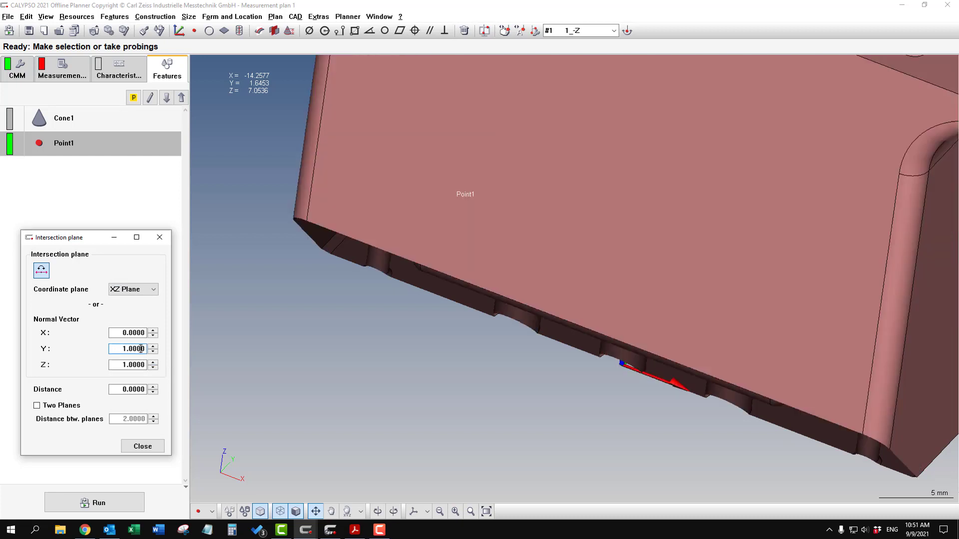
# - Change the normal vector's Z component to 0.5
pyautogui.scroll(-5, 391, 394)
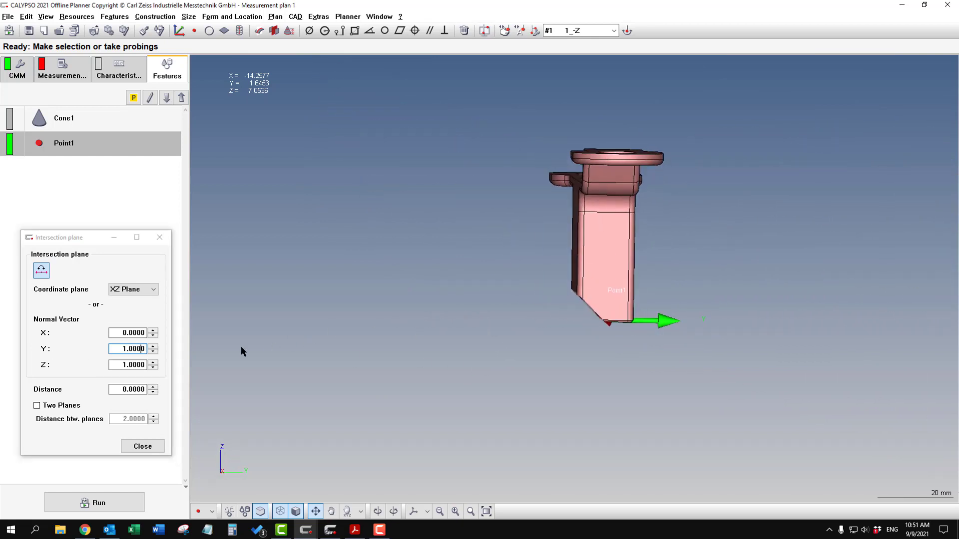
pyautogui.click(125, 365)
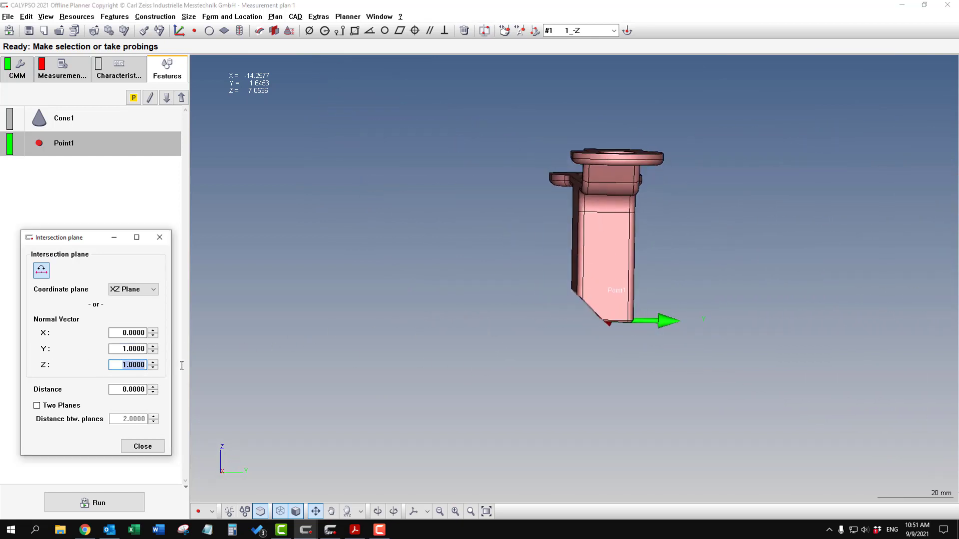
pyautogui.write('0.5')
pyautogui.press('Return')
pyautogui.click(130, 349)
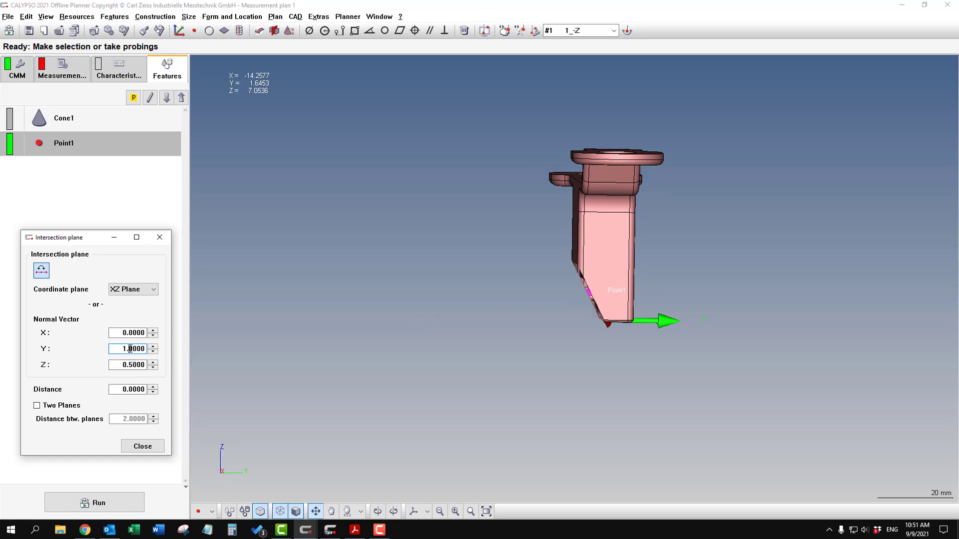
pyautogui.click(495, 372)
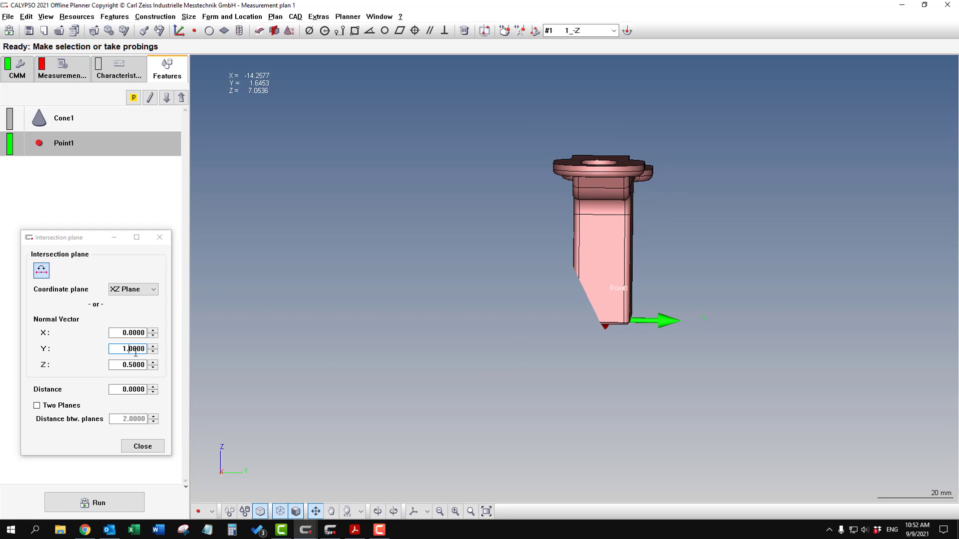
# - Set the normal's Y to 0, then X to 1 and Y to 1
pyautogui.click(120, 348)
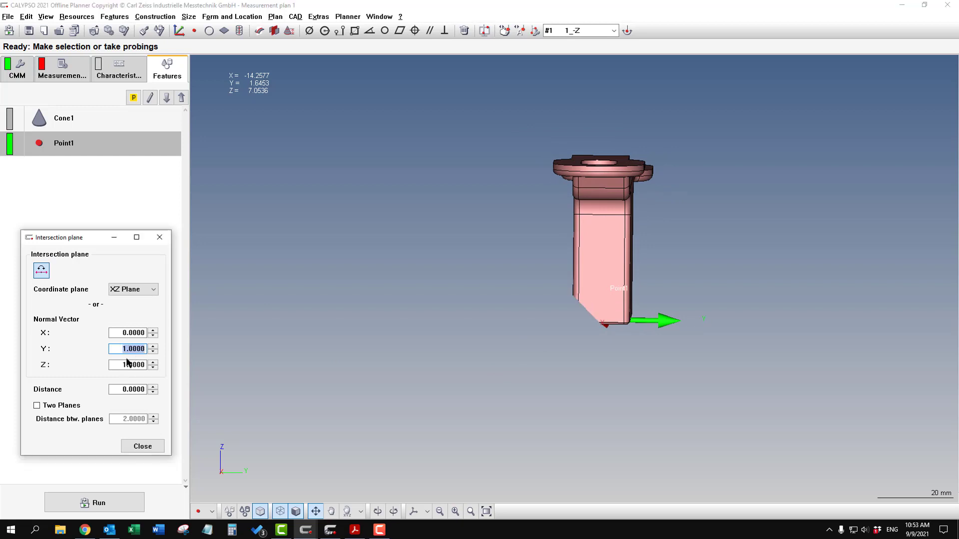
pyautogui.write('0')
pyautogui.click(128, 364)
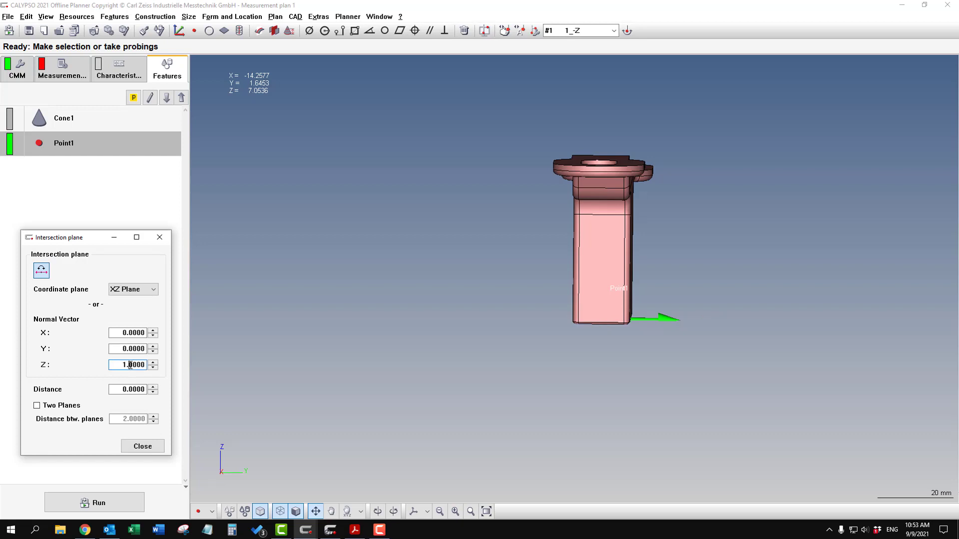
pyautogui.click(146, 349)
pyautogui.click(120, 333)
pyautogui.write('1')
pyautogui.click(138, 349)
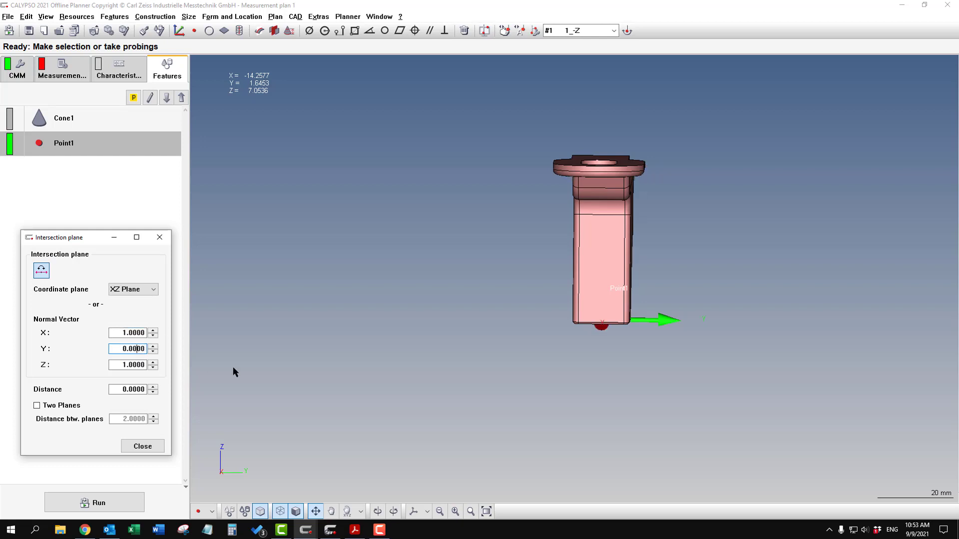
pyautogui.write('1')
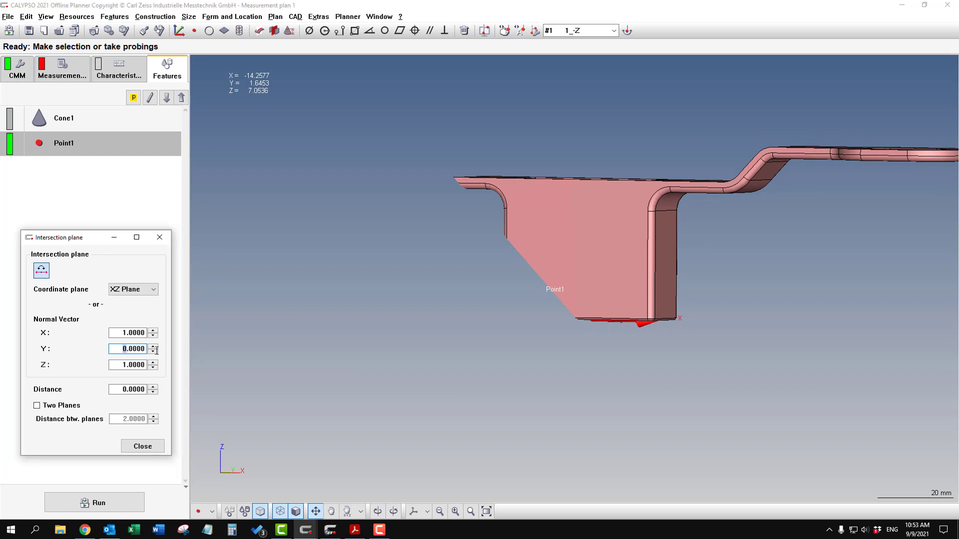
pyautogui.click(137, 365)
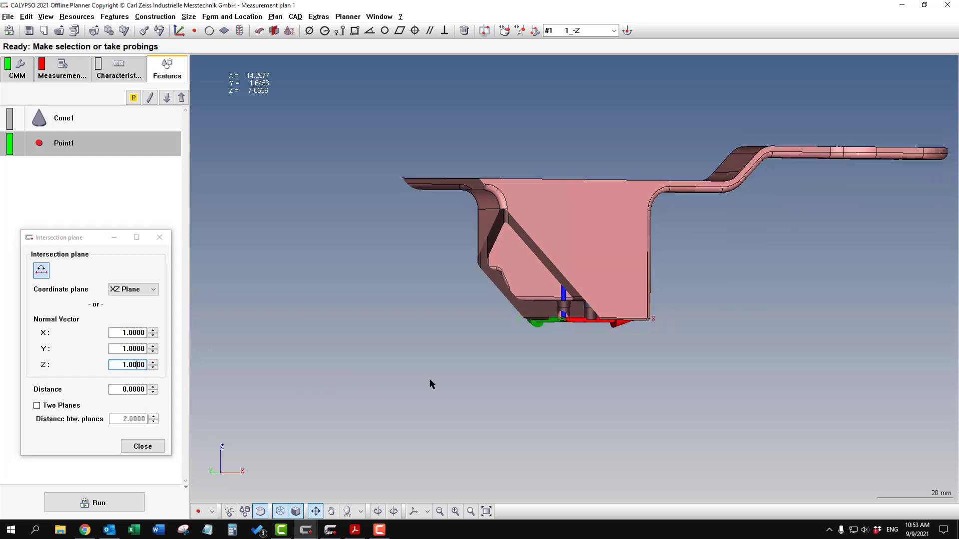
# - Angle the normal to Y -1 and Z 0, viewing the cut from above
pyautogui.moveTo(431, 383); pyautogui.dragTo(435, 351, button='middle')
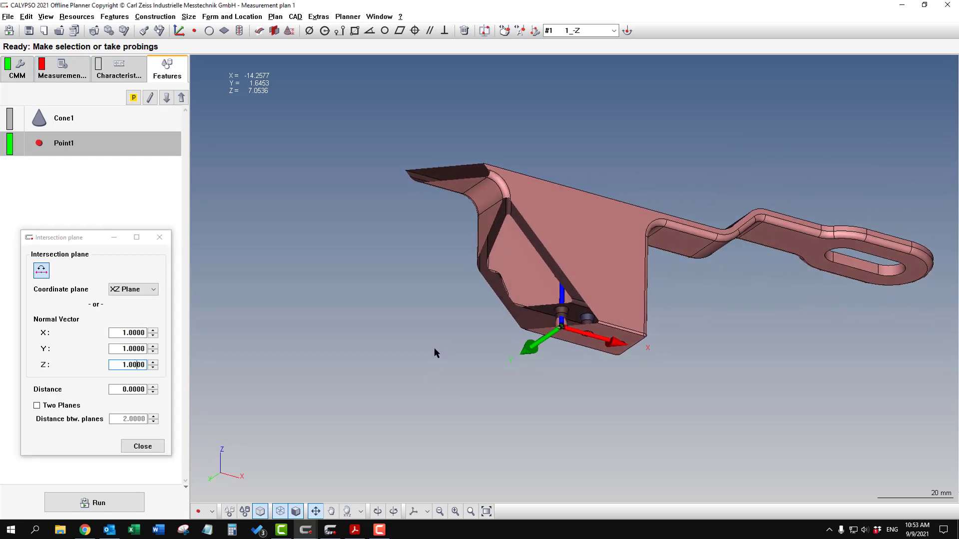
pyautogui.click(118, 348)
pyautogui.write('-')
pyautogui.doubleClick(119, 363)
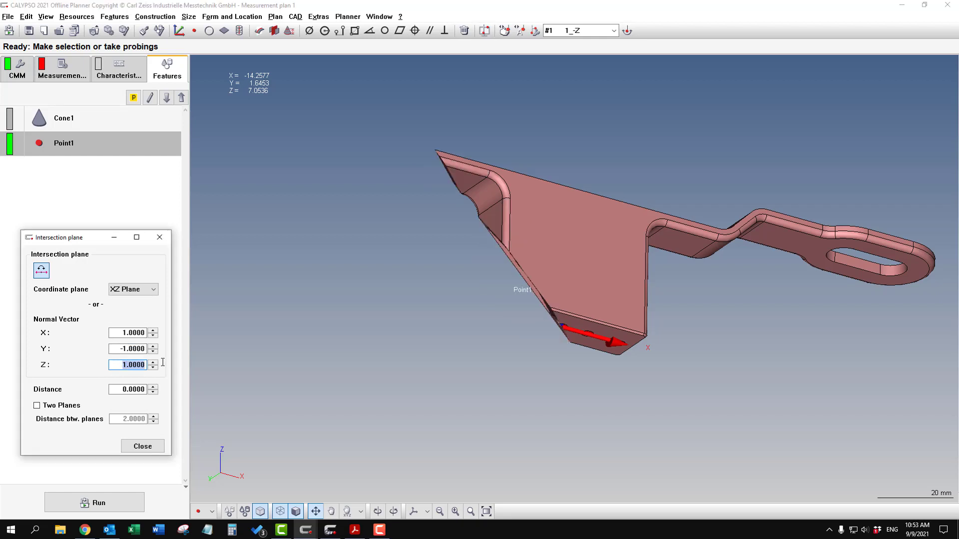
pyautogui.write('0')
pyautogui.click(116, 332)
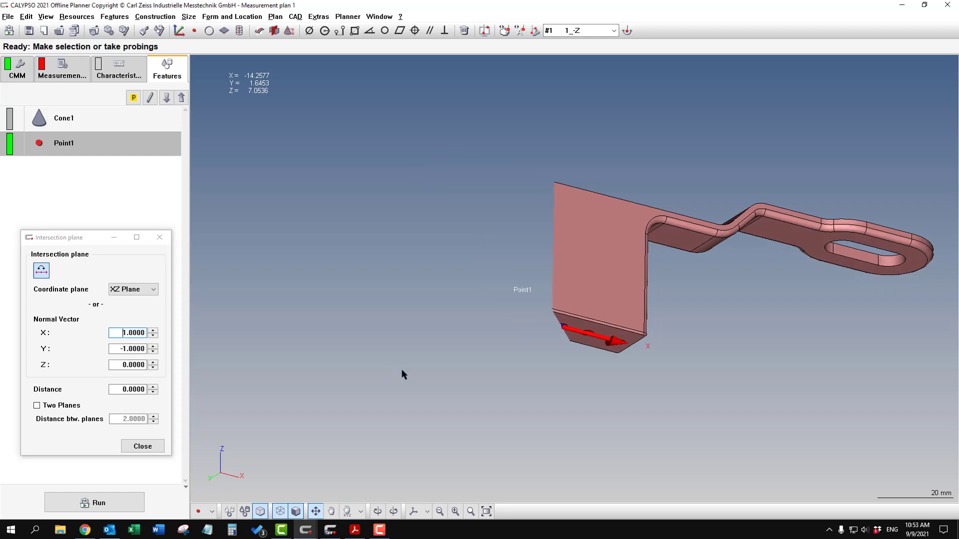
# - Restore Y to 1 so the normal ends at X 1, Y 1, Z 0
pyautogui.moveTo(459, 375); pyautogui.dragTo(432, 430)
pyautogui.click(122, 348)
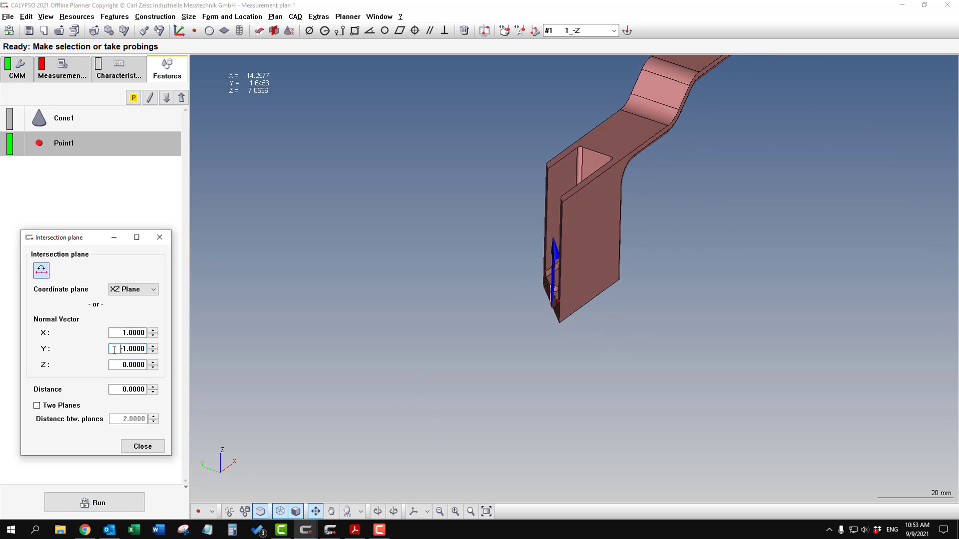
pyautogui.press('BackSpace')
pyautogui.click(137, 333)
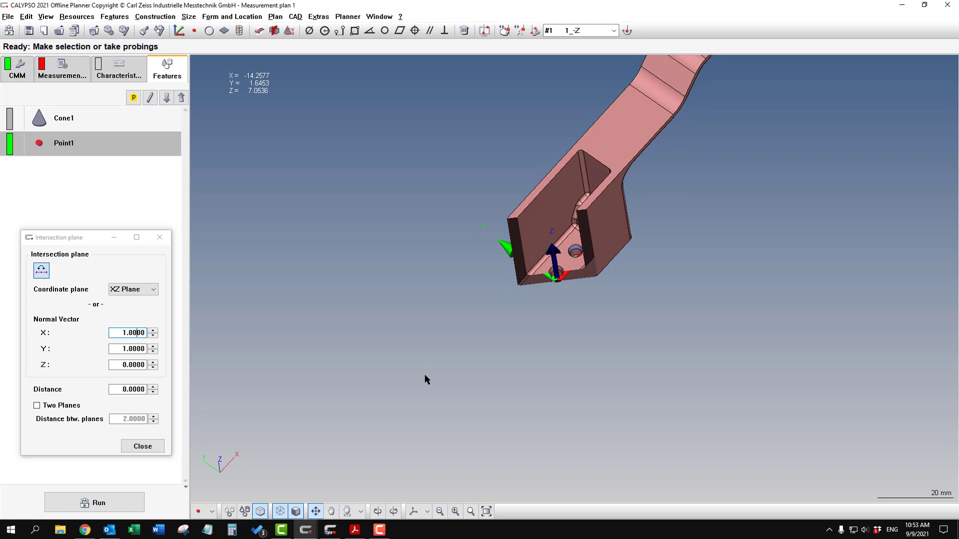
# - Set the normal's X component to 0 to return to the XZ section
pyautogui.moveTo(118, 334); pyautogui.dragTo(183, 338)
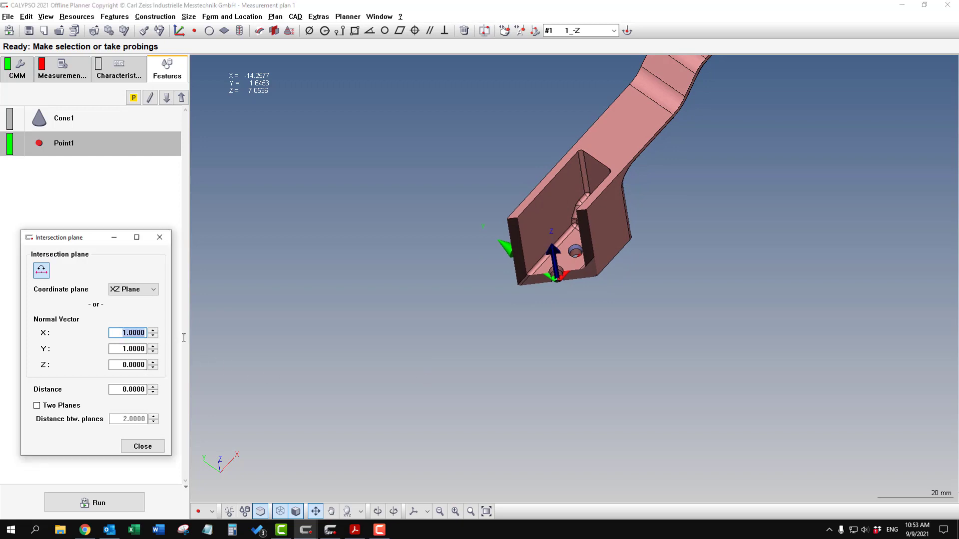
pyautogui.write('0')
pyautogui.click(132, 349)
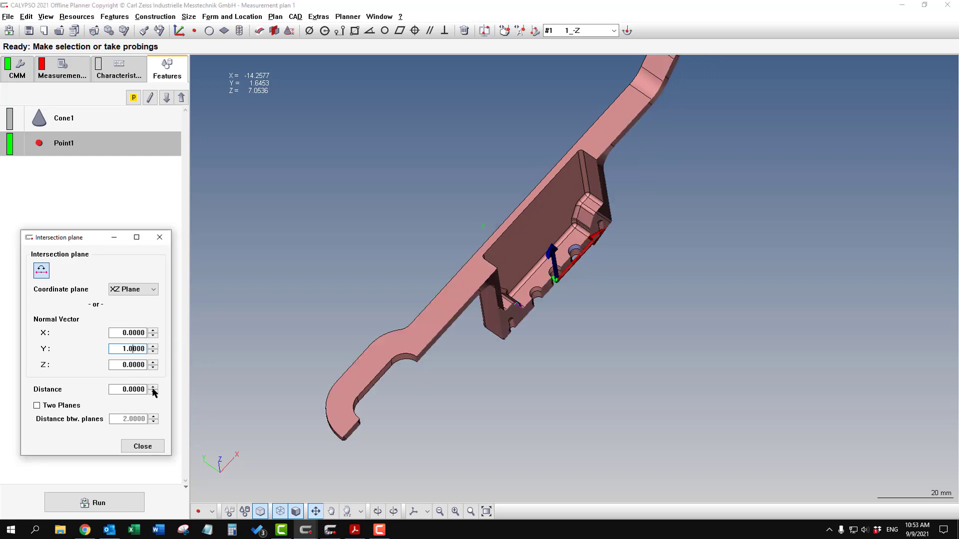
pyautogui.moveTo(395, 389); pyautogui.dragTo(155, 380)
# - Step the section offset distance up to 3, down to -1, back to 3, then to -2
pyautogui.click(153, 387)
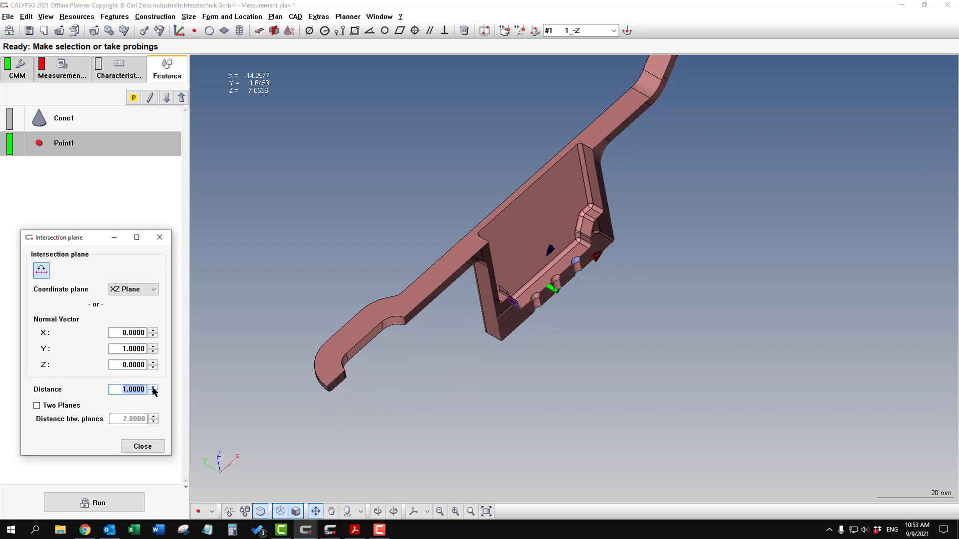
pyautogui.click(153, 388)
pyautogui.click(153, 388)
pyautogui.click(154, 393)
pyautogui.click(153, 393)
pyautogui.click(153, 393)
pyautogui.click(154, 393)
pyautogui.click(153, 388)
pyautogui.click(153, 388)
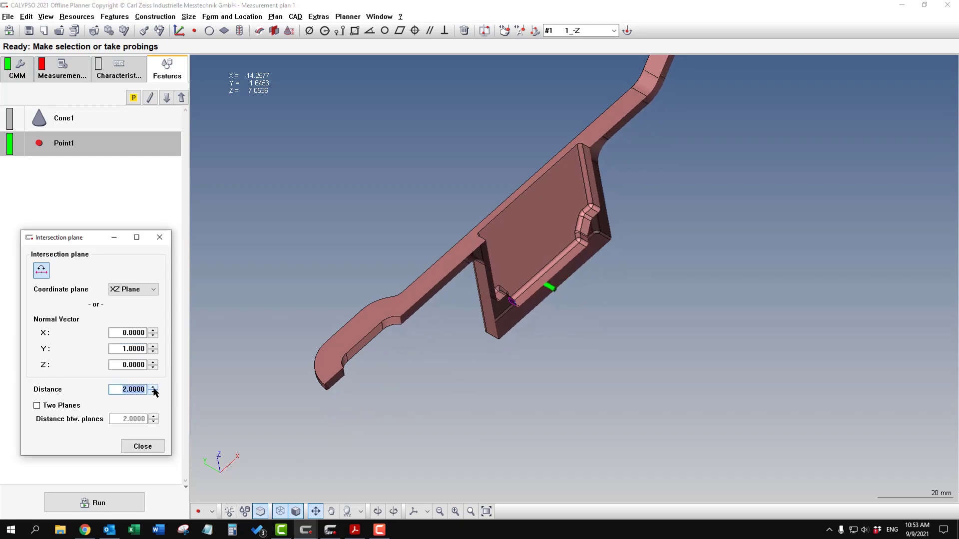
pyautogui.click(153, 388)
pyautogui.click(153, 388)
pyautogui.click(153, 393)
pyautogui.click(153, 394)
pyautogui.click(154, 393)
pyautogui.click(153, 393)
pyautogui.click(153, 393)
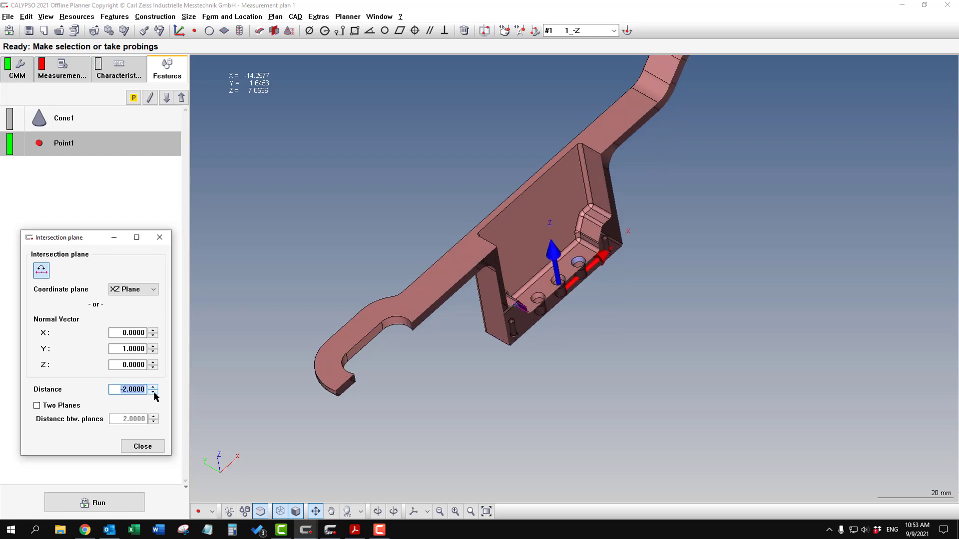
# - Close the Intersection plane dialog to show the whole uncut bracket, then open CAD > View > Clipping Plane
pyautogui.click(148, 445)
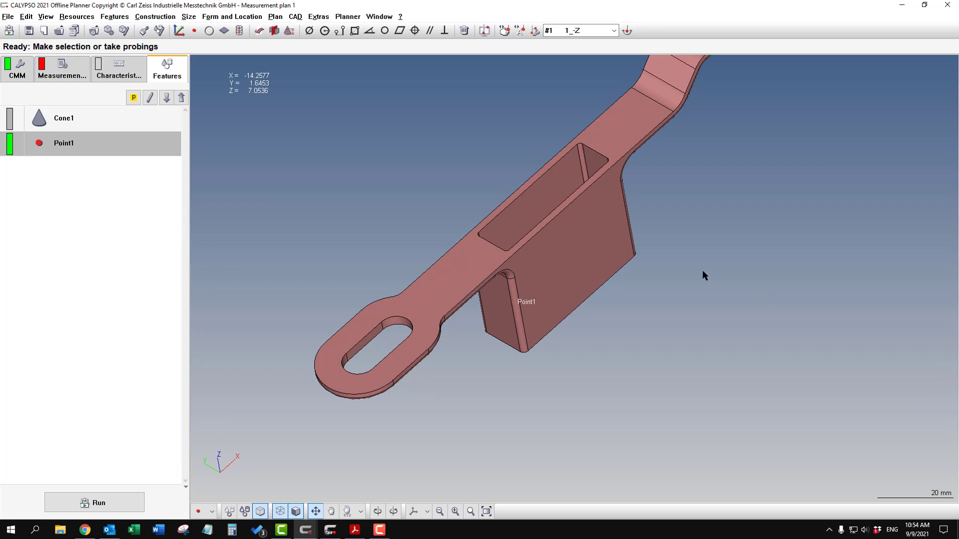
pyautogui.moveTo(696, 275); pyautogui.dragTo(680, 352, button='middle')
pyautogui.click(298, 18)
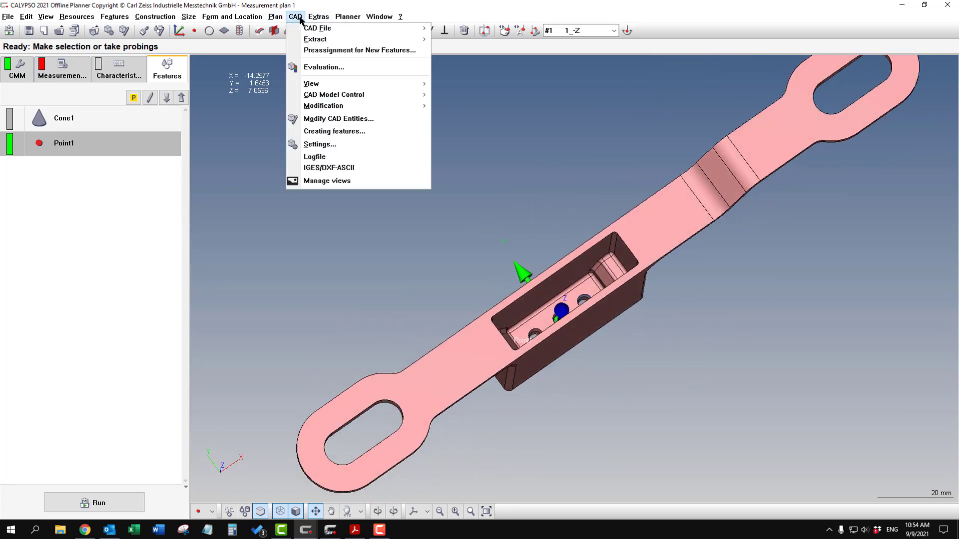
pyautogui.moveTo(347, 83)
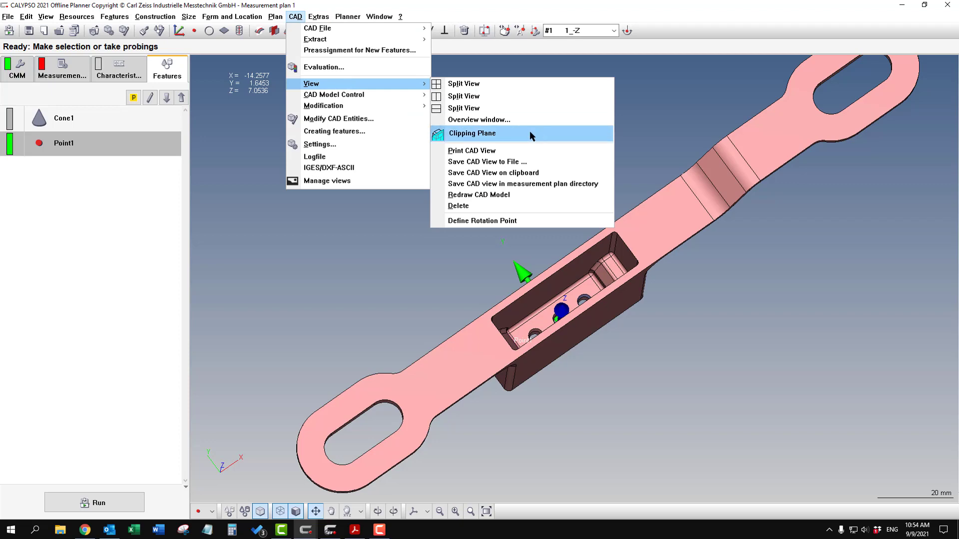